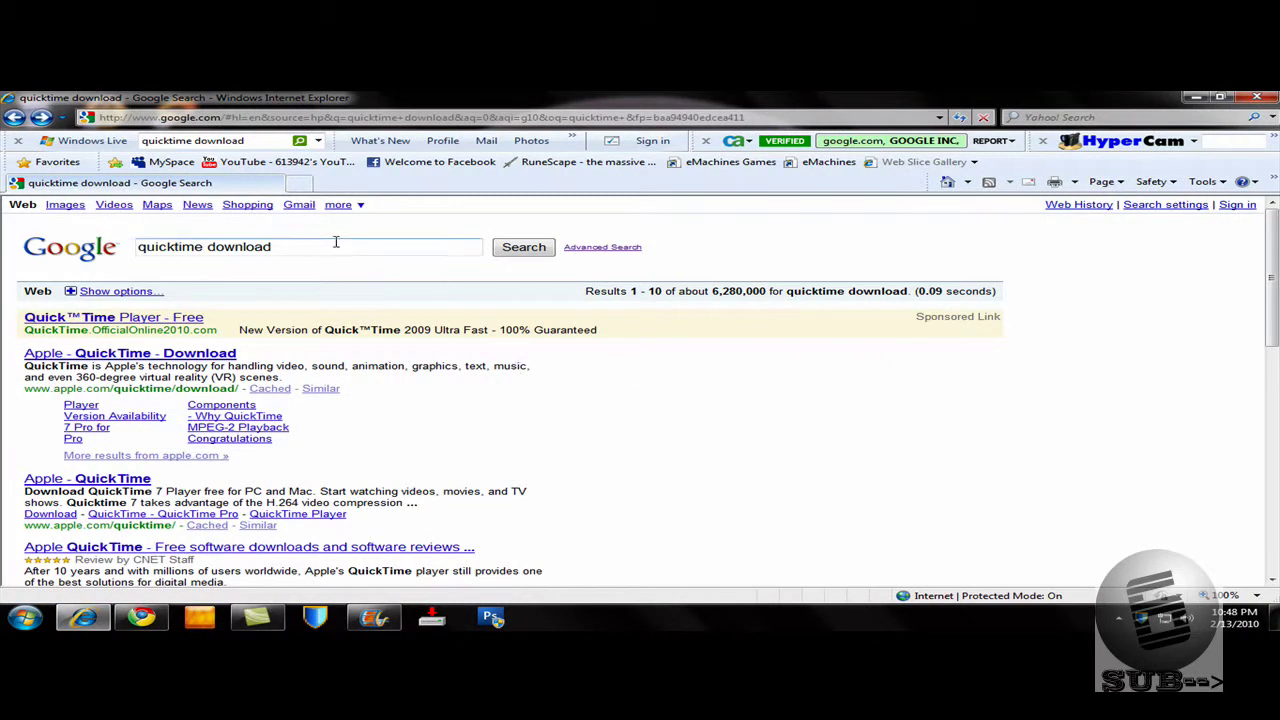
Open Apple's QuickTime 7 free download page from the search results in Internet Explorer.
{"action": "left_click_drag", "start_coordinate": [270, 246], "coordinate": [122, 242]}
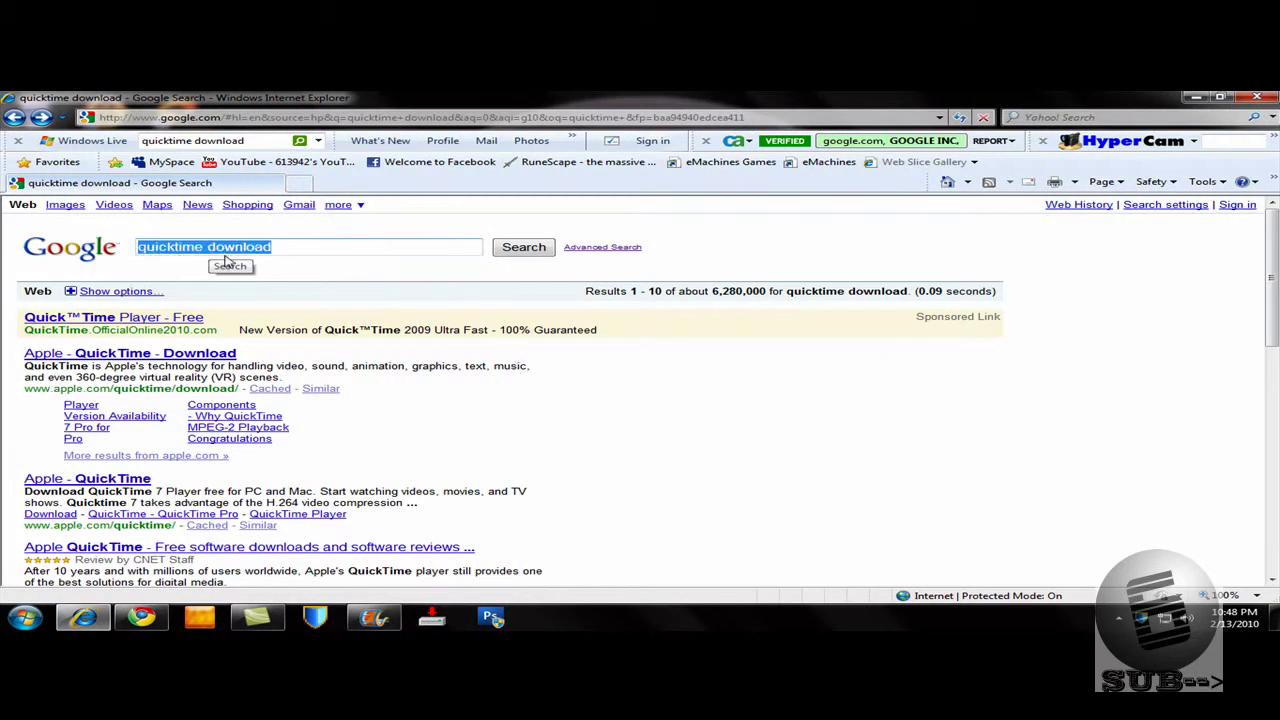
{"action": "left_click", "coordinate": [175, 358]}
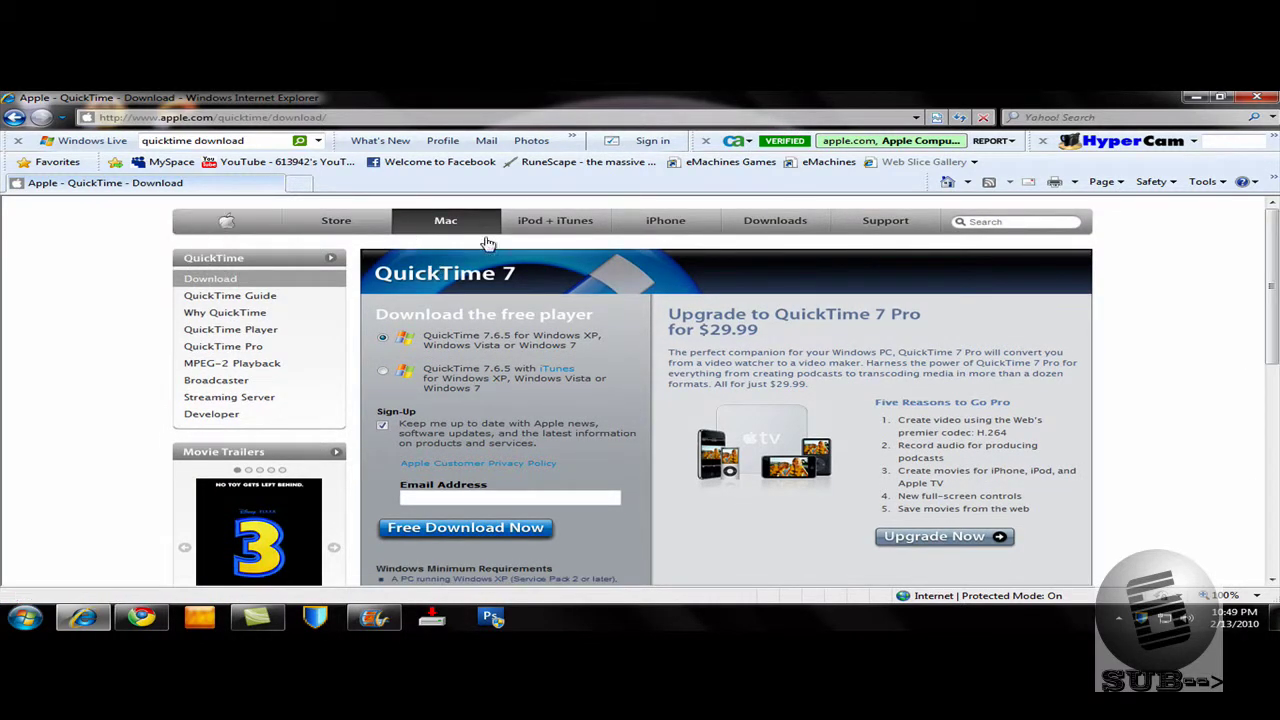
{"action": "left_click", "coordinate": [504, 500]}
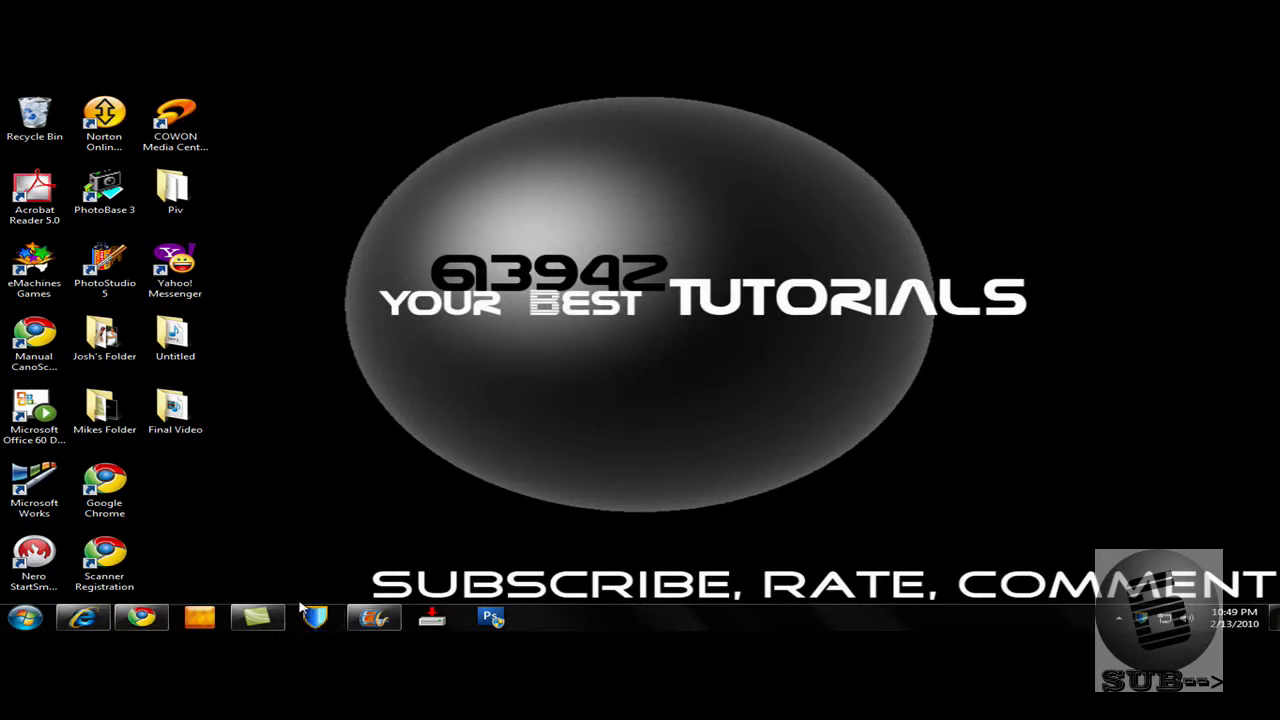
Restore the Camtasia project holding Untitled.jpg and rewind the timeline to the start.
{"action": "left_click", "coordinate": [266, 620]}
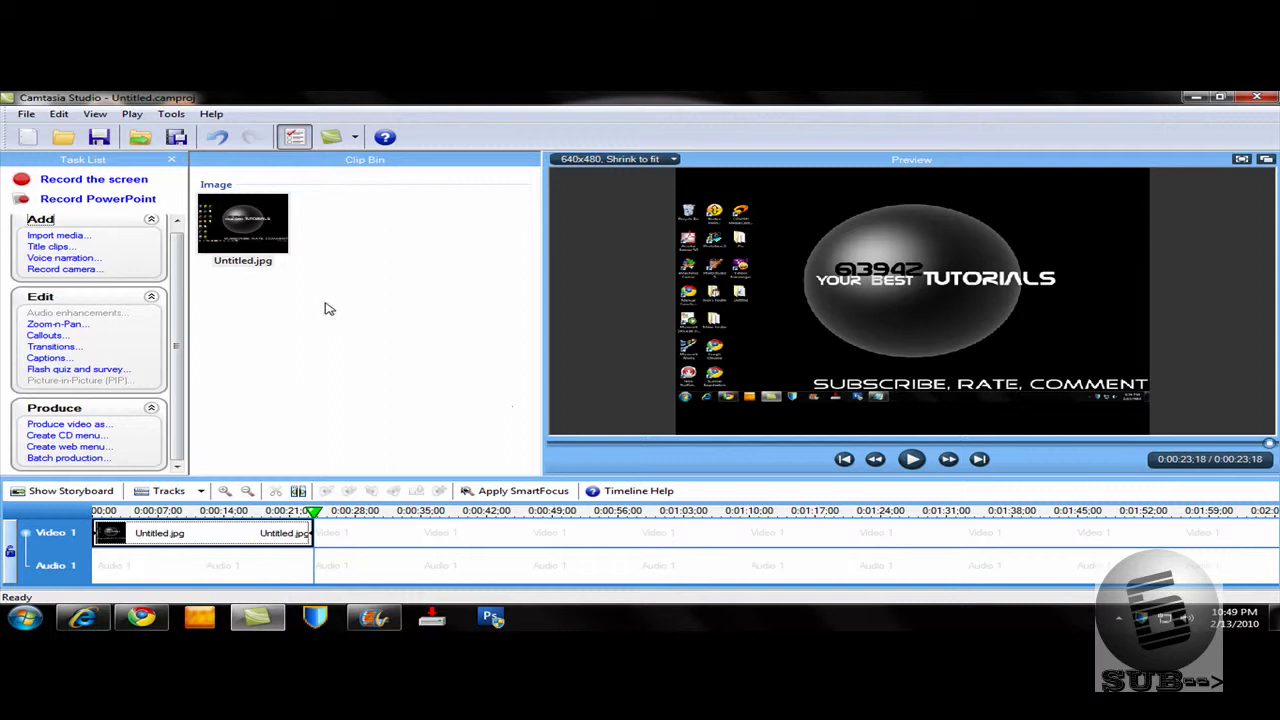
{"action": "left_click", "coordinate": [250, 535]}
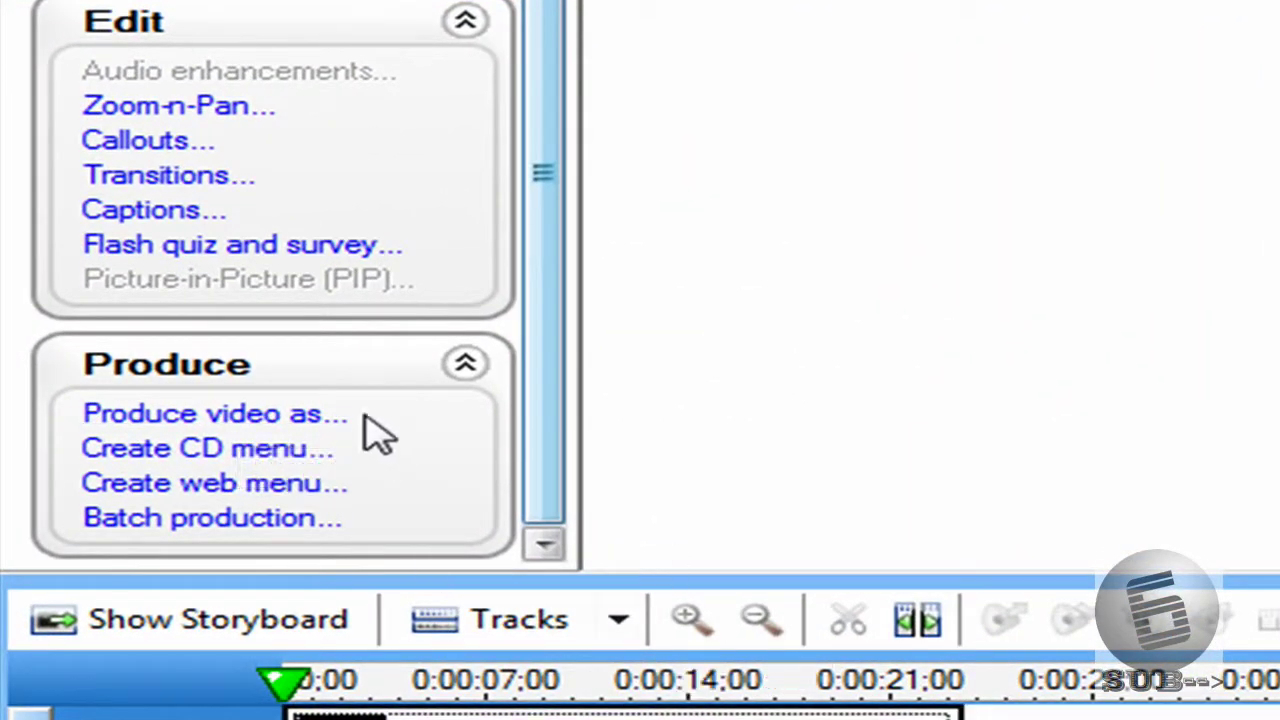
In the Production Wizard, add a new preset named 'Youtube Widescreen HD'.
{"action": "left_click", "coordinate": [290, 432]}
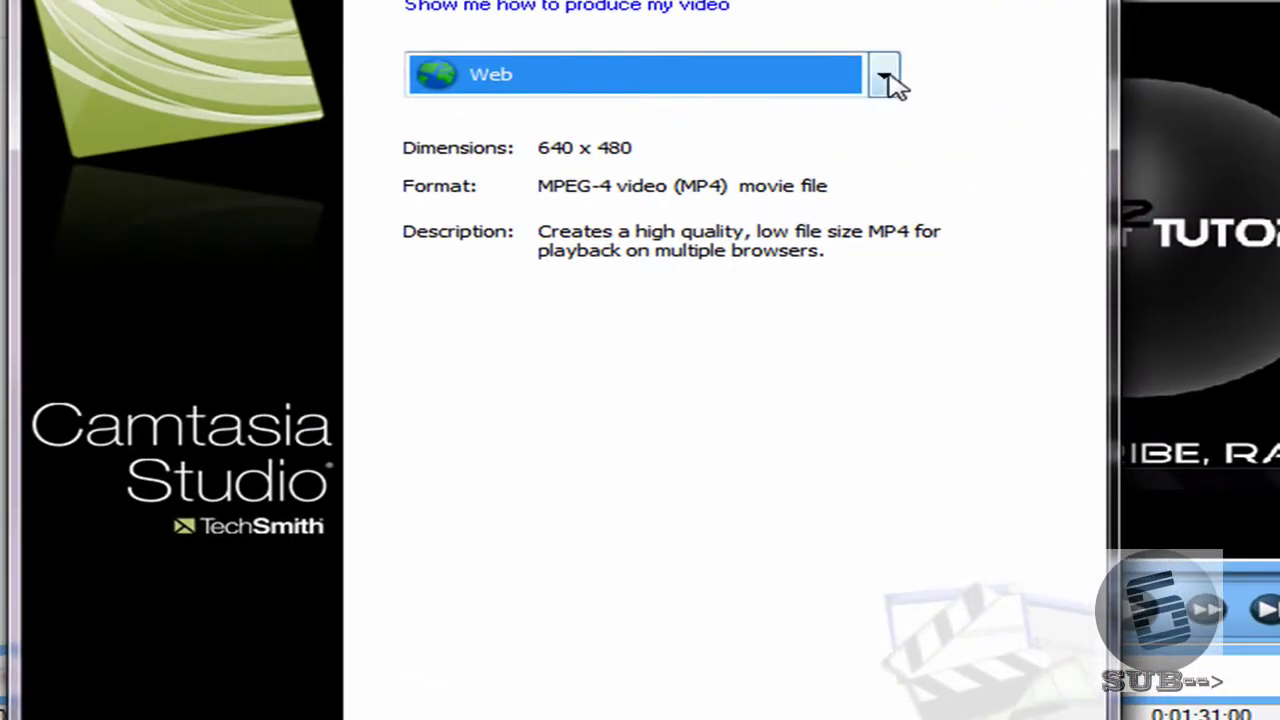
{"action": "left_click", "coordinate": [886, 78]}
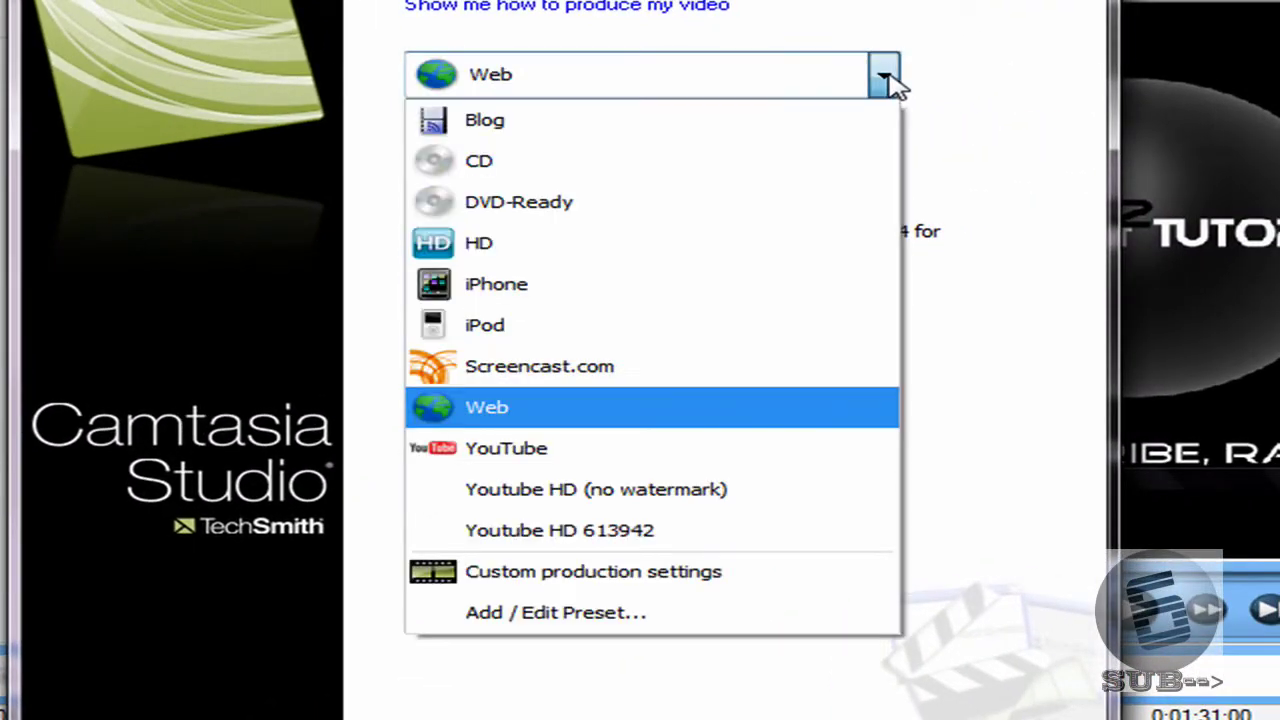
{"action": "left_click", "coordinate": [570, 620]}
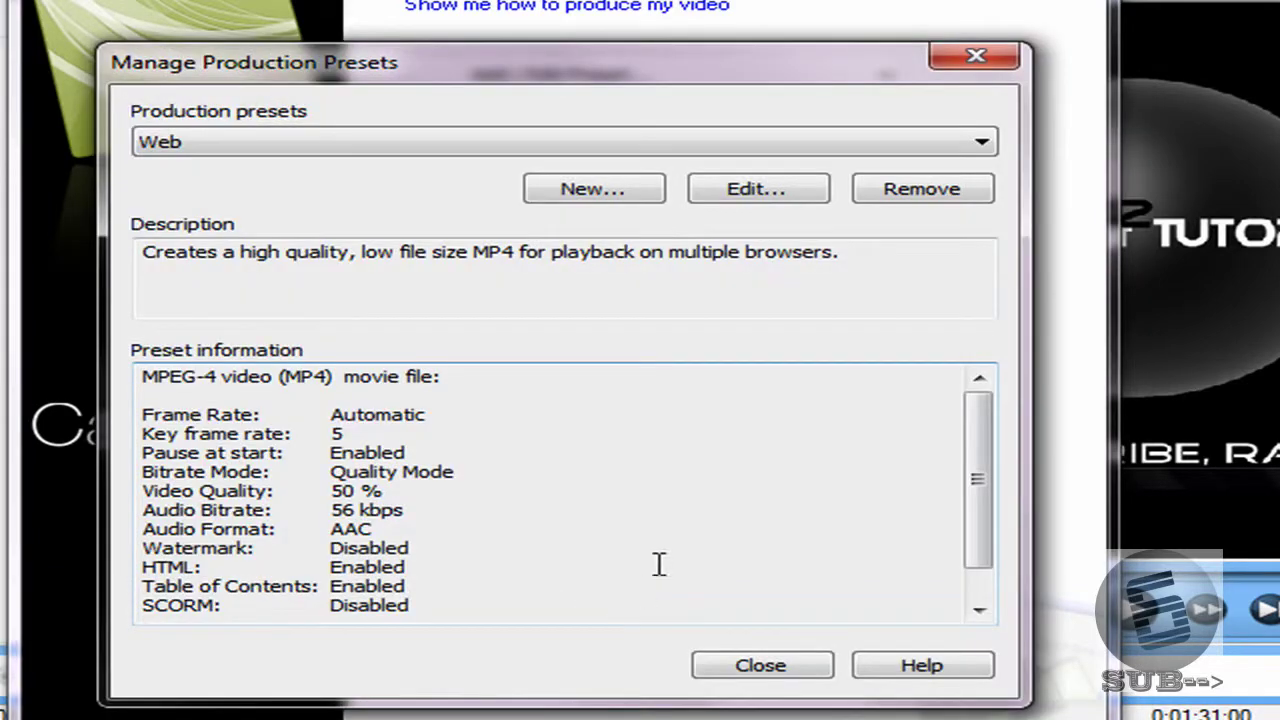
{"action": "left_click", "coordinate": [603, 195]}
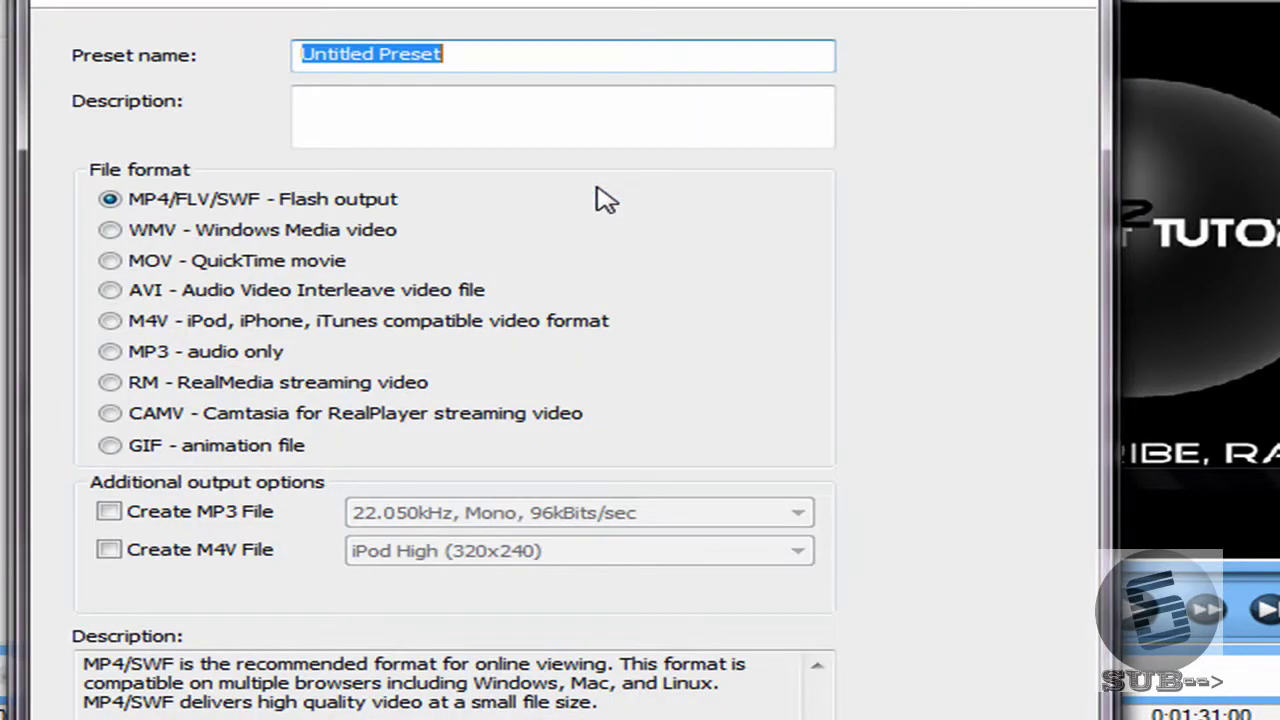
{"action": "left_click", "coordinate": [661, 56]}
{"action": "left_click_drag", "start_coordinate": [661, 56], "coordinate": [204, 70]}
{"action": "type", "text": "Youtube Widescreen HD"}
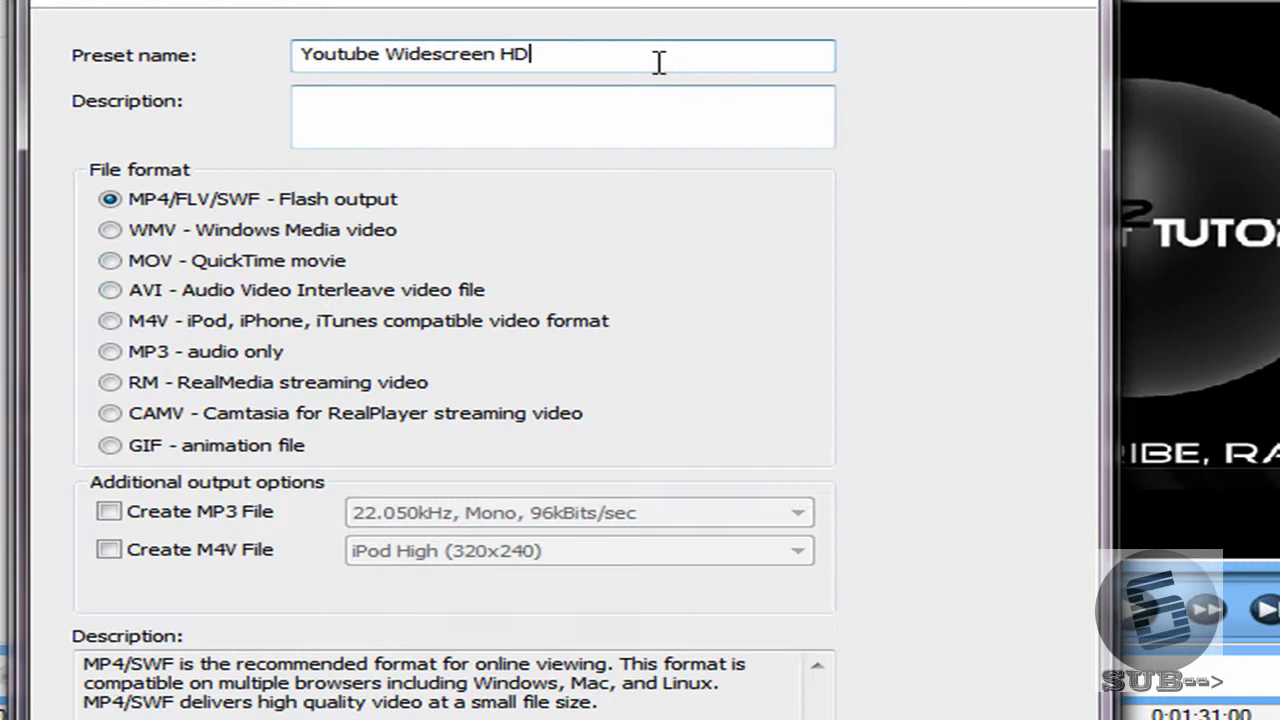
Choose MOV QuickTime output with H.264 video at 30 fps and Best quality.
{"action": "left_click", "coordinate": [110, 260]}
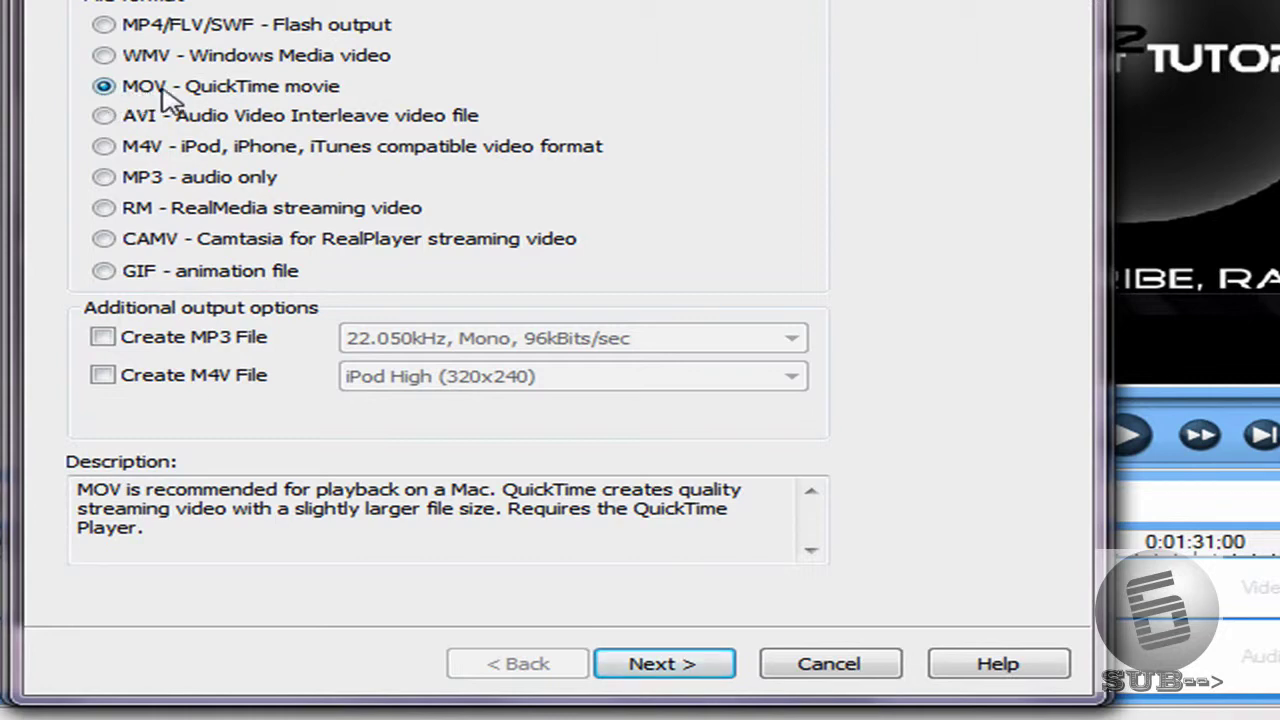
{"action": "left_click", "coordinate": [688, 668]}
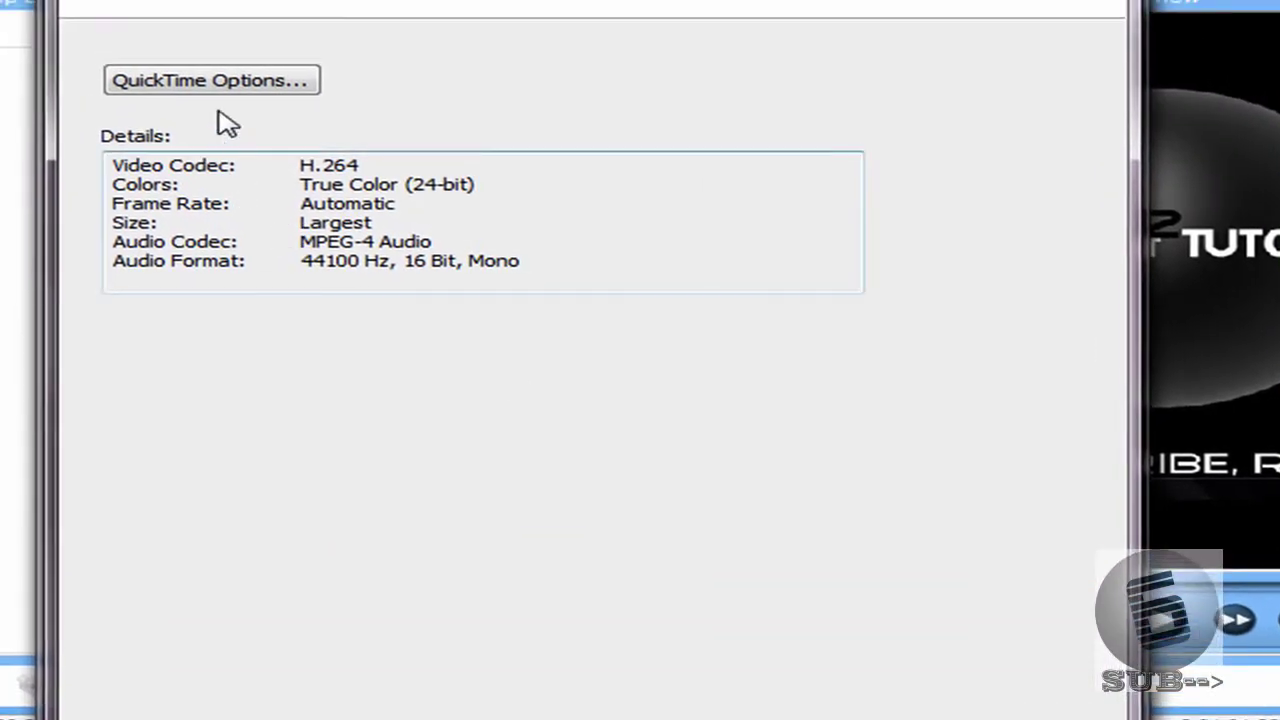
{"action": "left_click", "coordinate": [172, 88]}
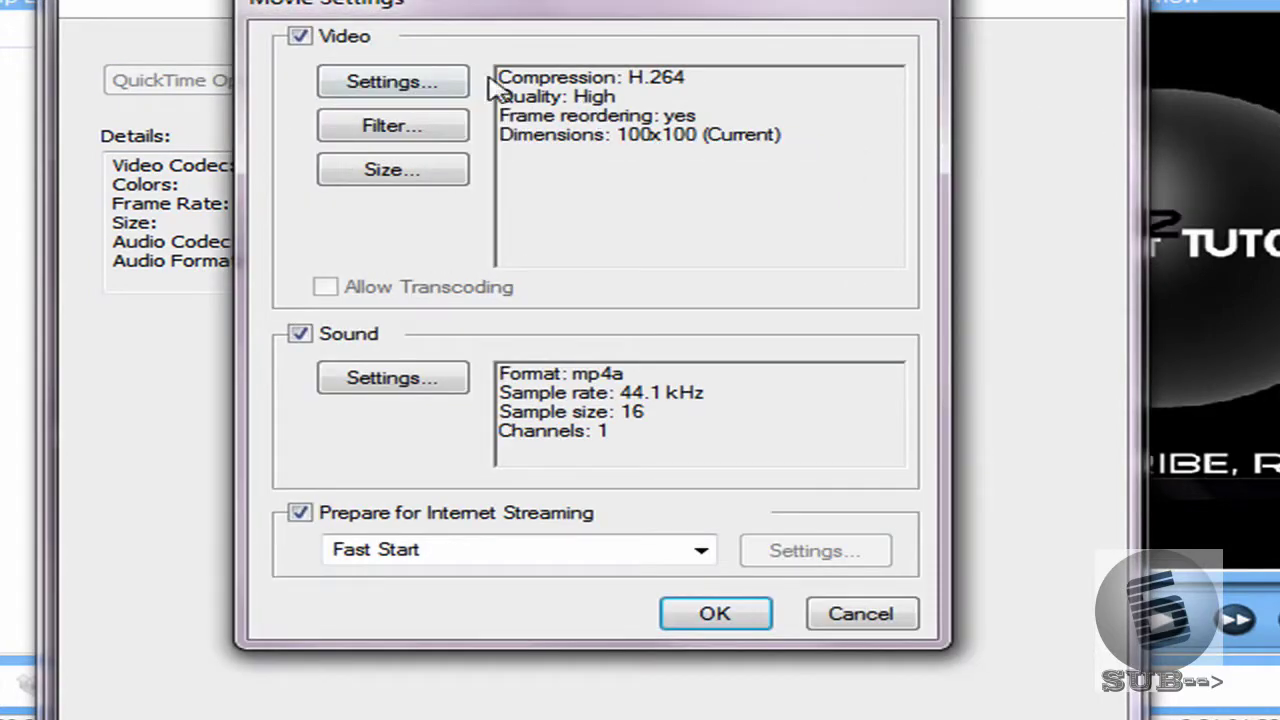
{"action": "left_click", "coordinate": [415, 84]}
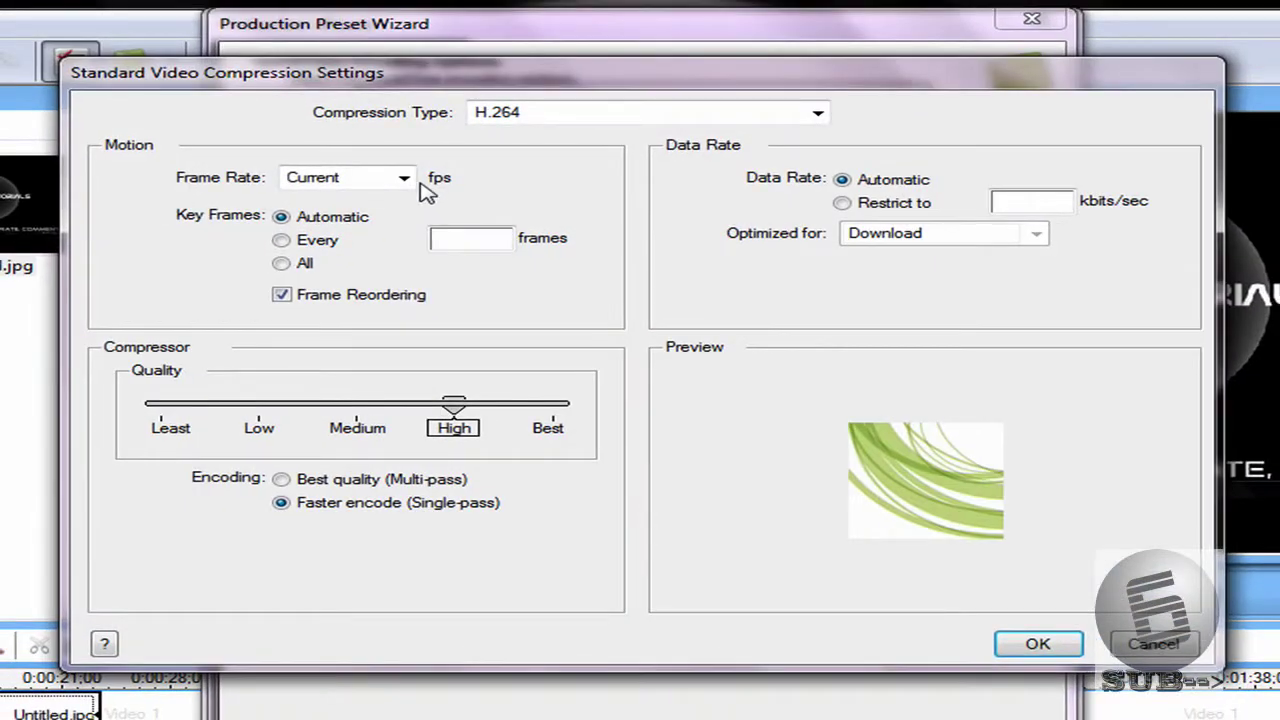
{"action": "left_click", "coordinate": [401, 178]}
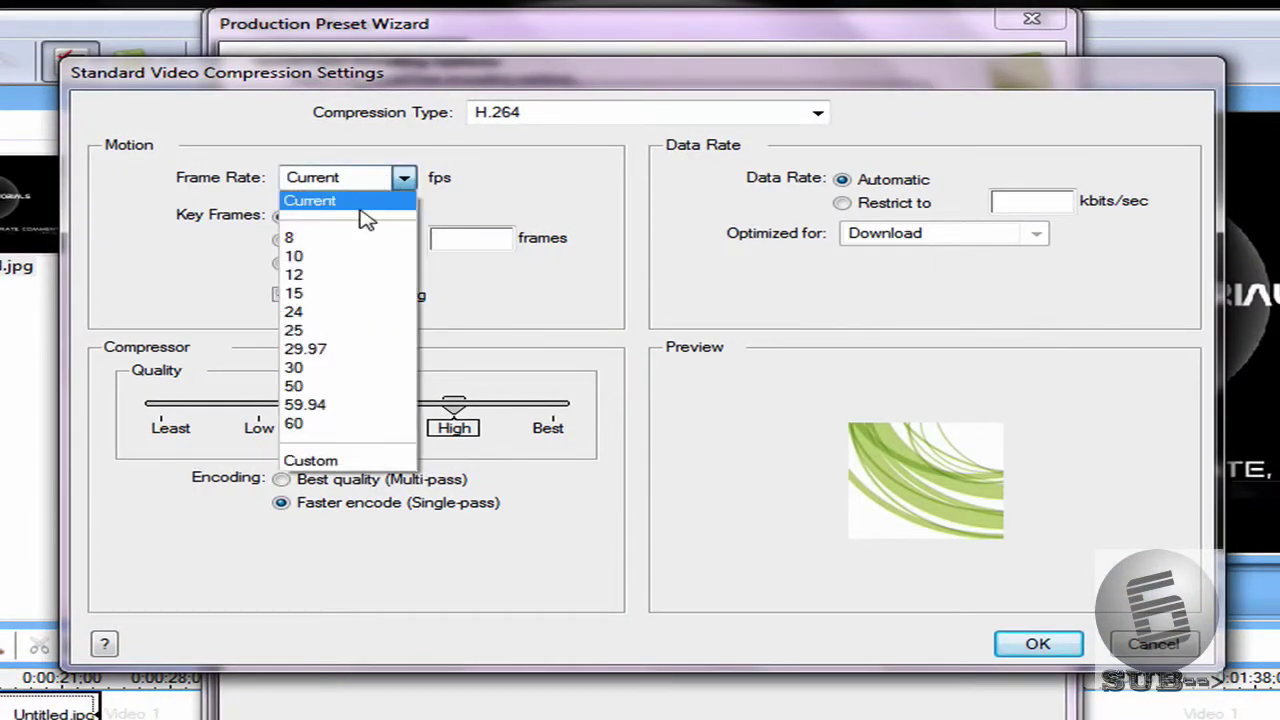
{"action": "left_click", "coordinate": [322, 368]}
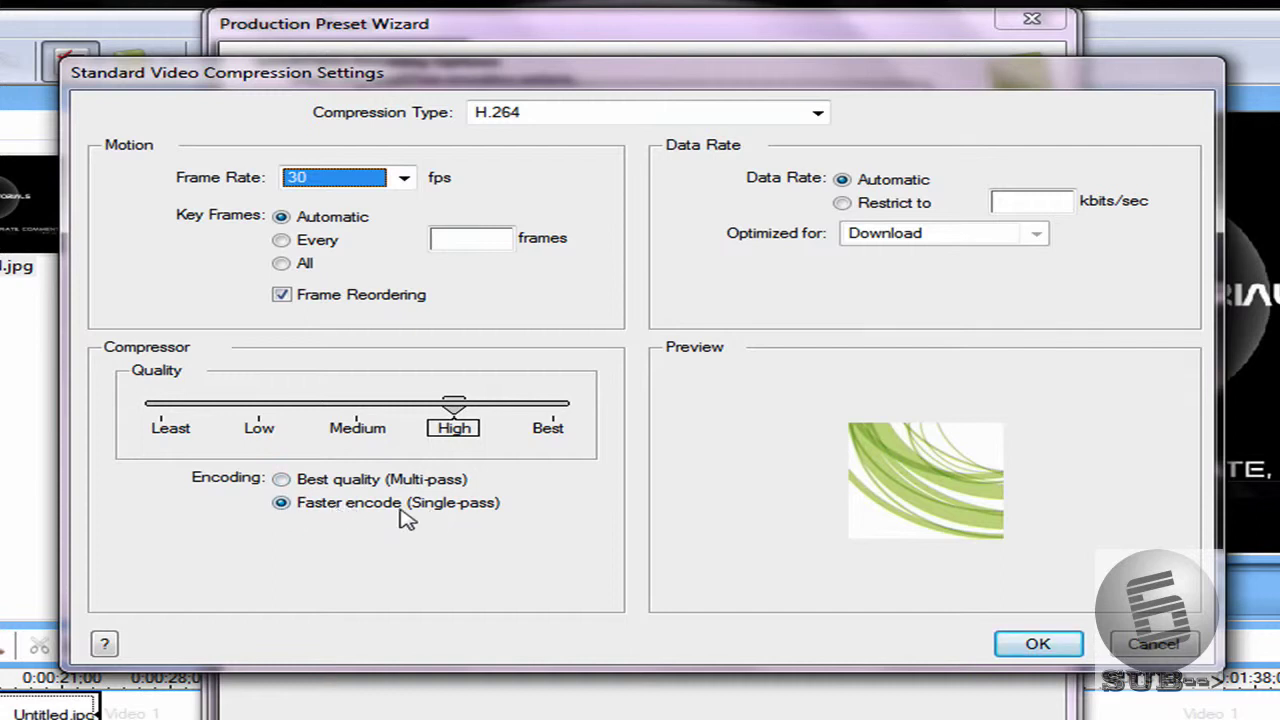
{"action": "left_click_drag", "start_coordinate": [453, 405], "coordinate": [585, 418]}
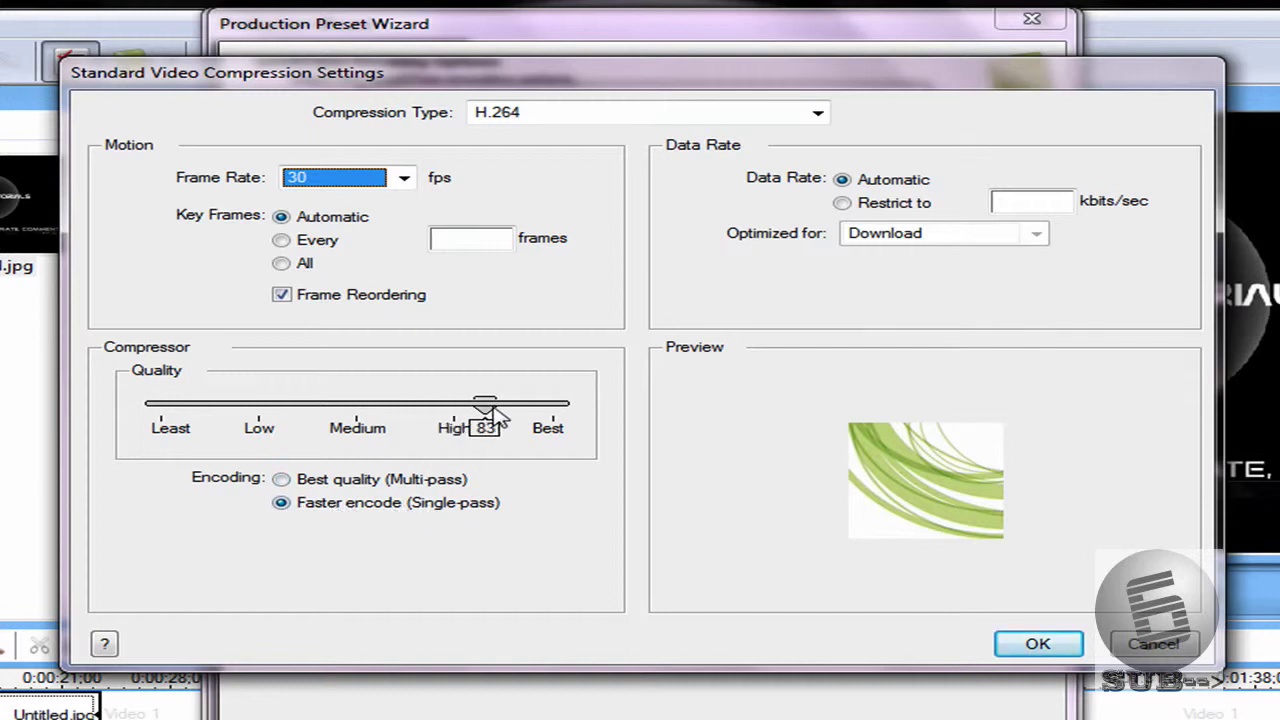
Set the QuickTime export size to HD 1280 x 720 16:9 with letterbox, applying no filter.
{"action": "left_click", "coordinate": [1038, 644]}
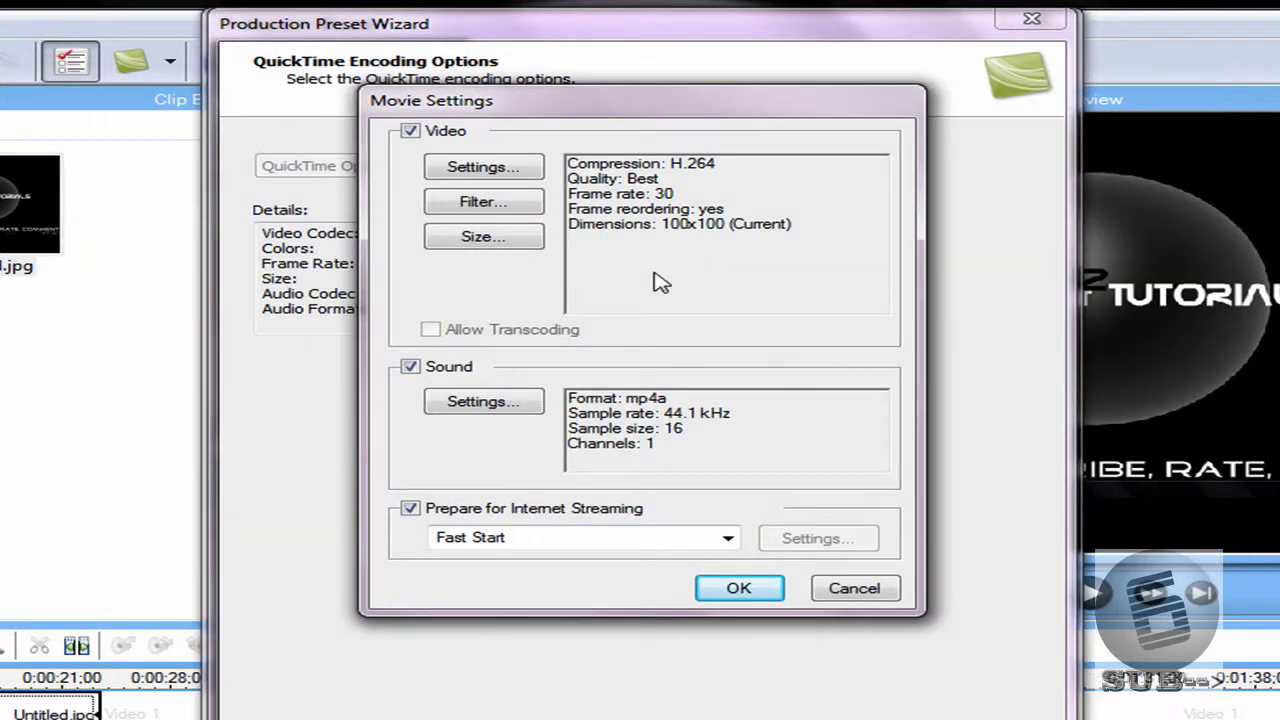
{"action": "left_click", "coordinate": [490, 207]}
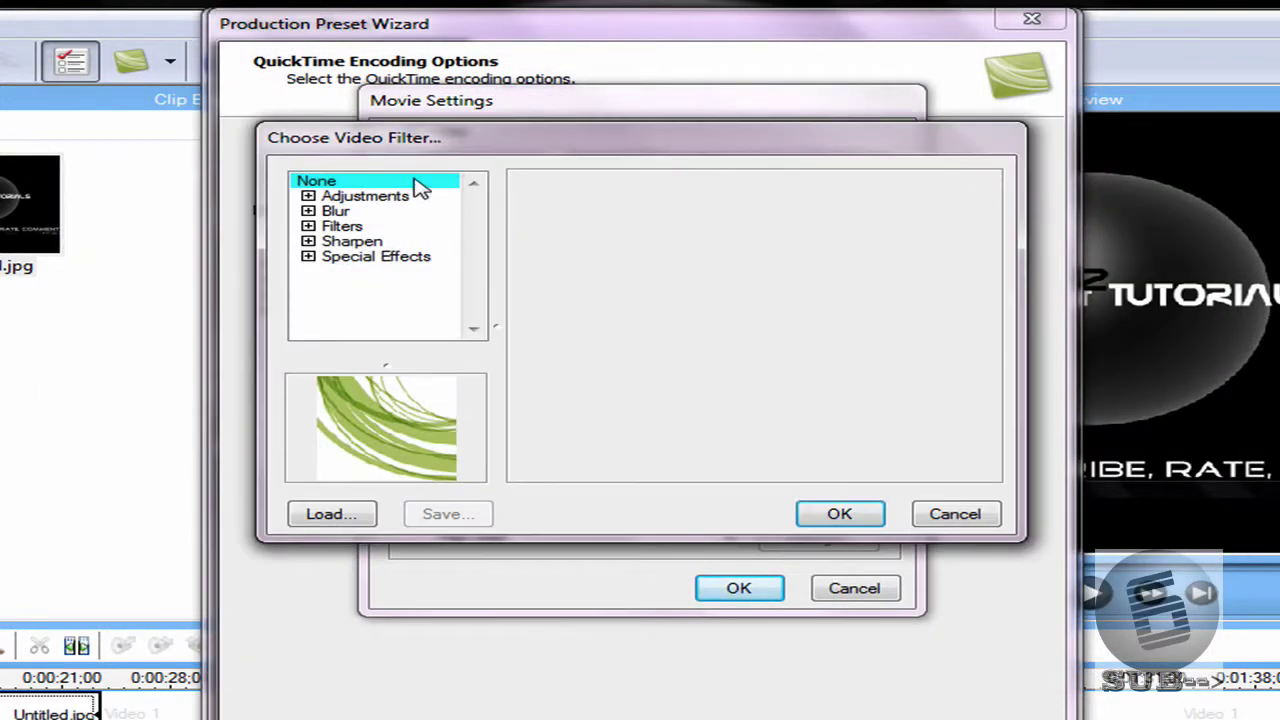
{"action": "left_click", "coordinate": [960, 514]}
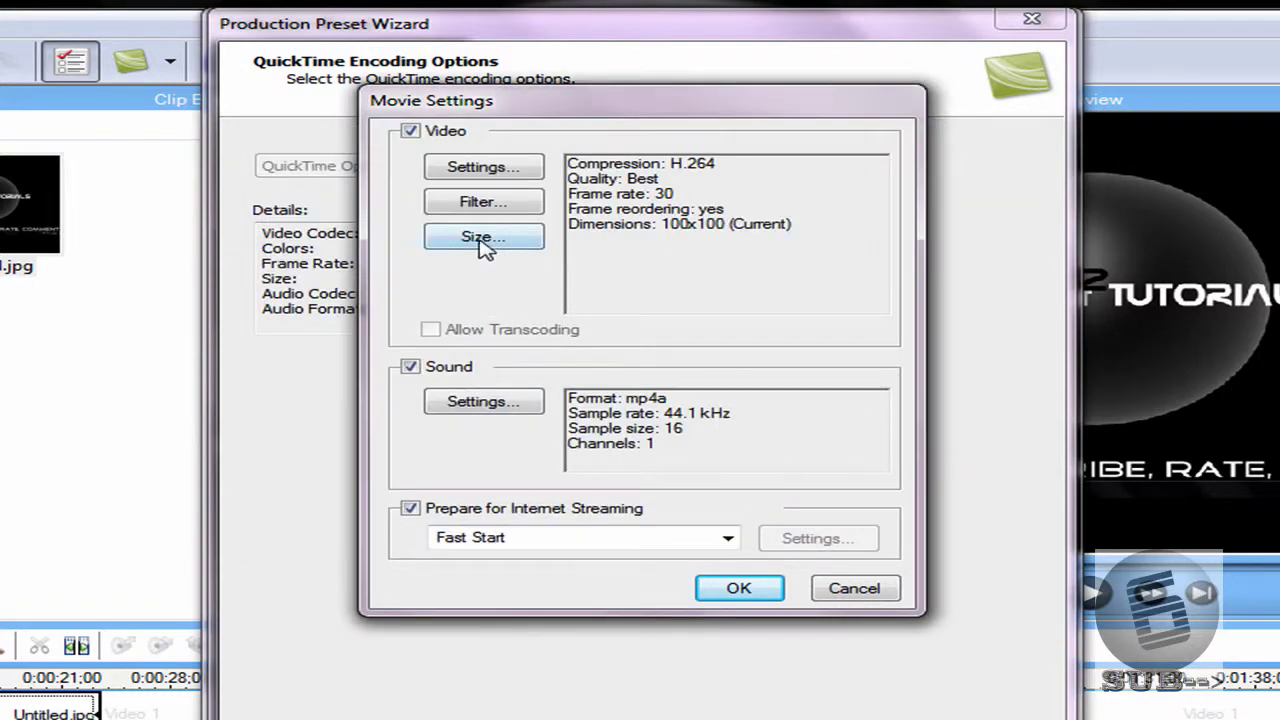
{"action": "left_click", "coordinate": [480, 240]}
{"action": "left_click", "coordinate": [640, 236]}
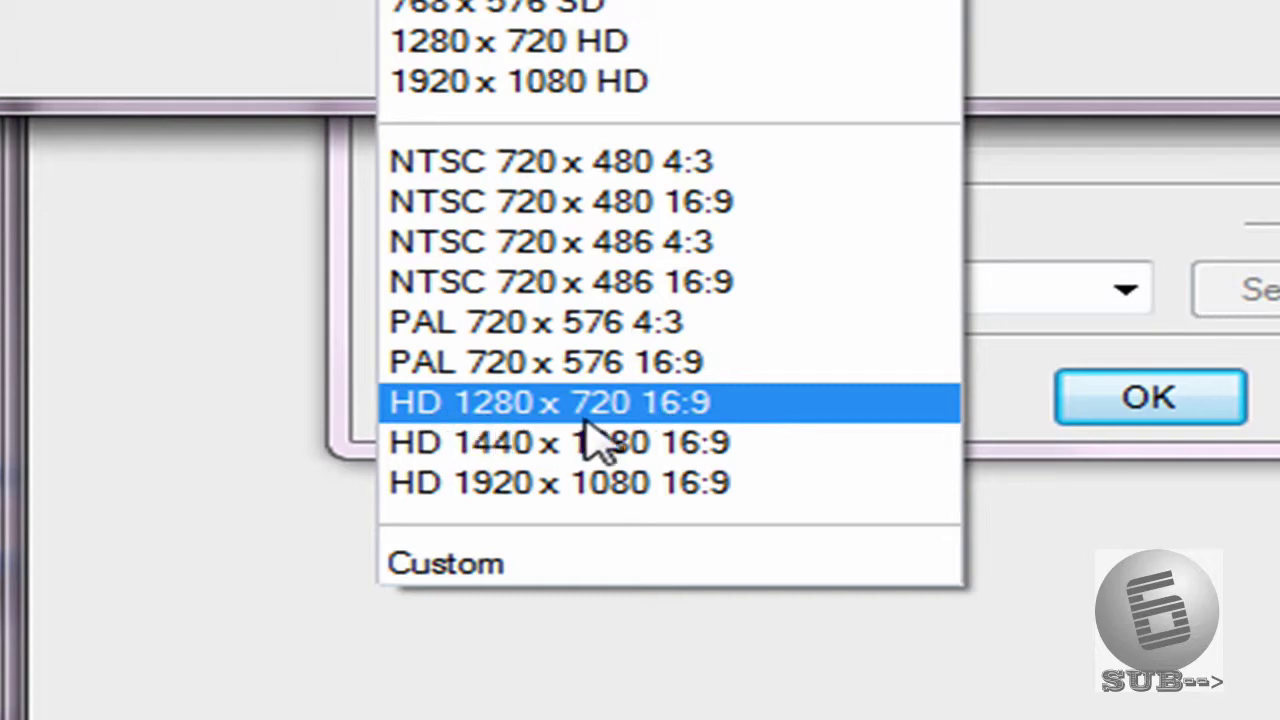
{"action": "left_click", "coordinate": [686, 412]}
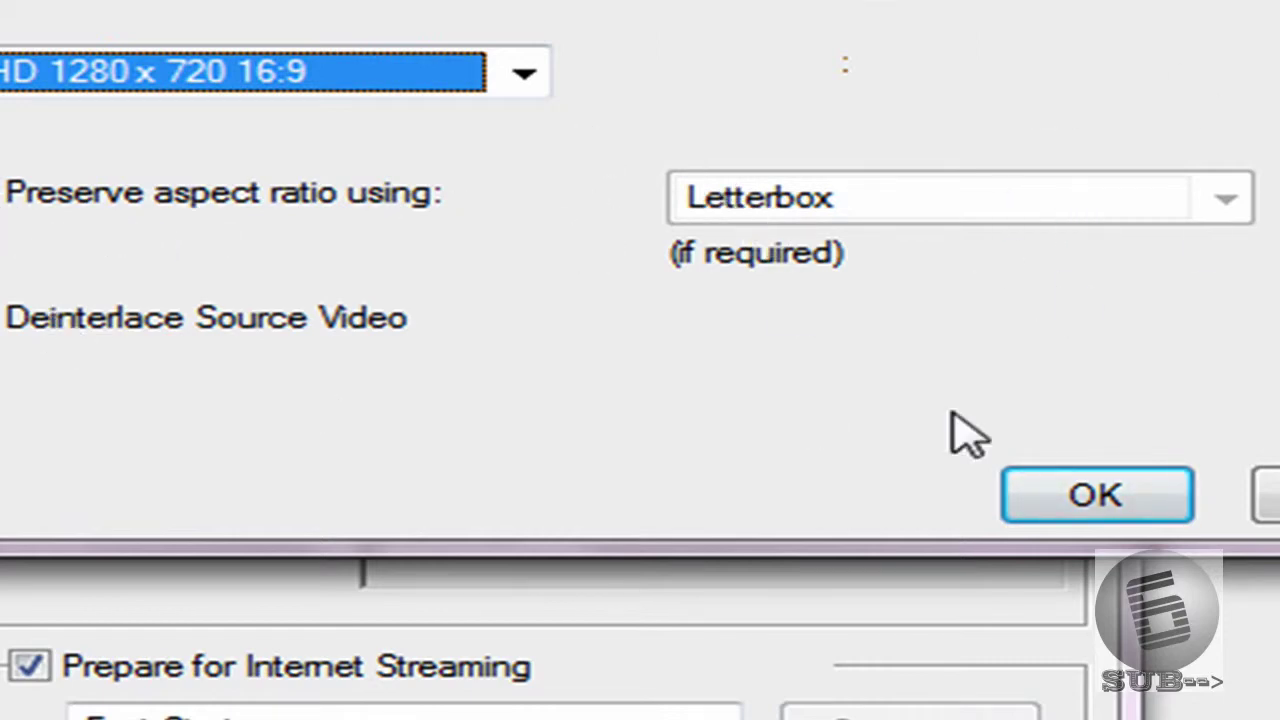
{"action": "left_click", "coordinate": [1094, 495]}
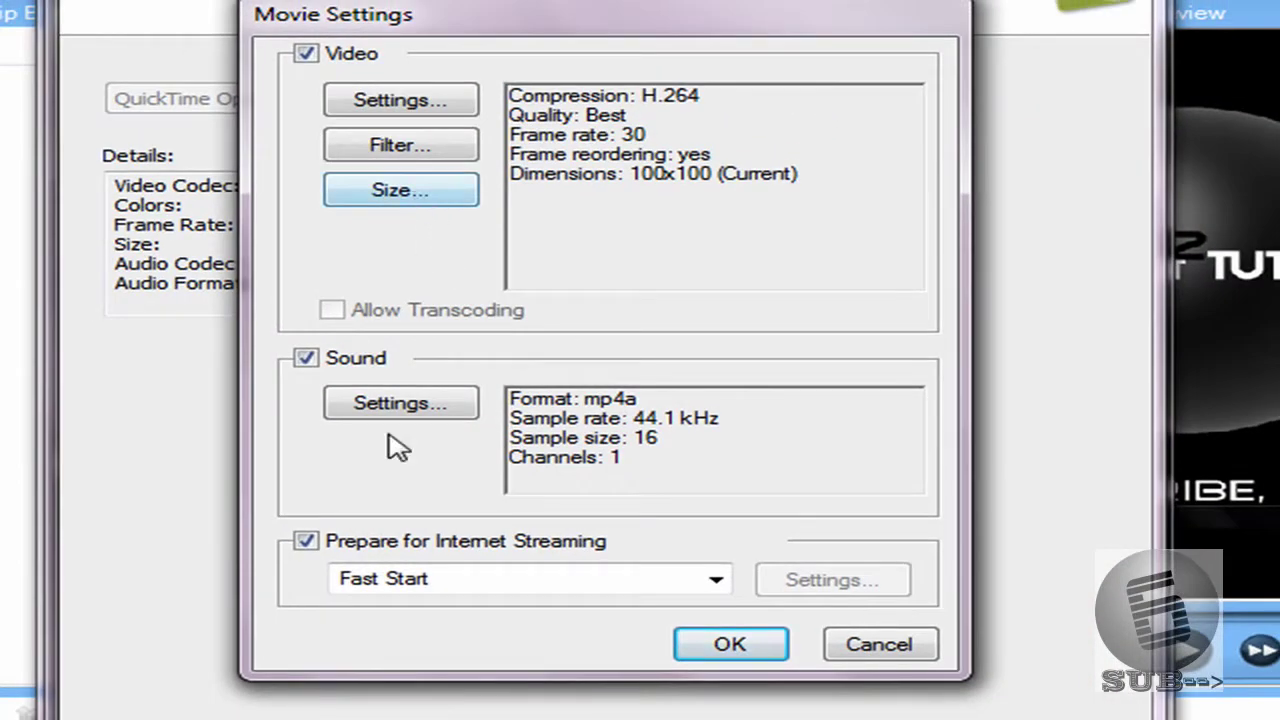
Set the movie sound to mp4a stereo, choosing a 48 kHz sample rate.
{"action": "left_click", "coordinate": [402, 406]}
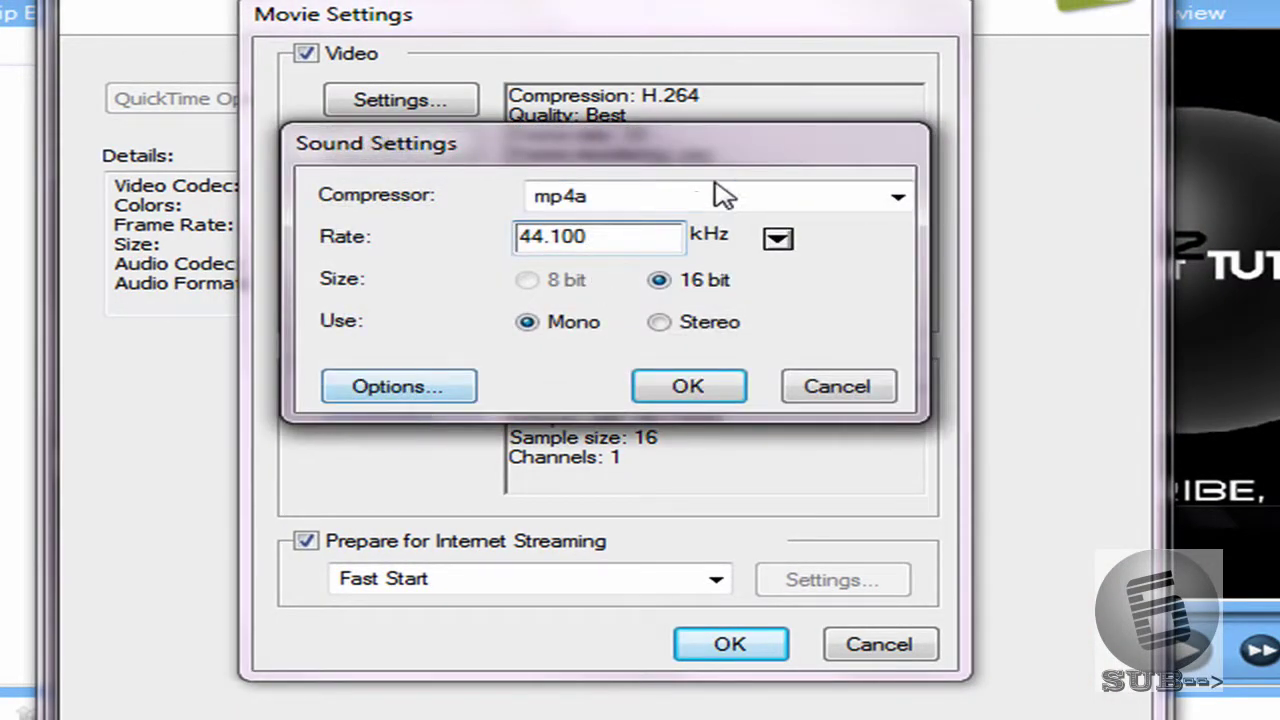
{"action": "left_click", "coordinate": [897, 198]}
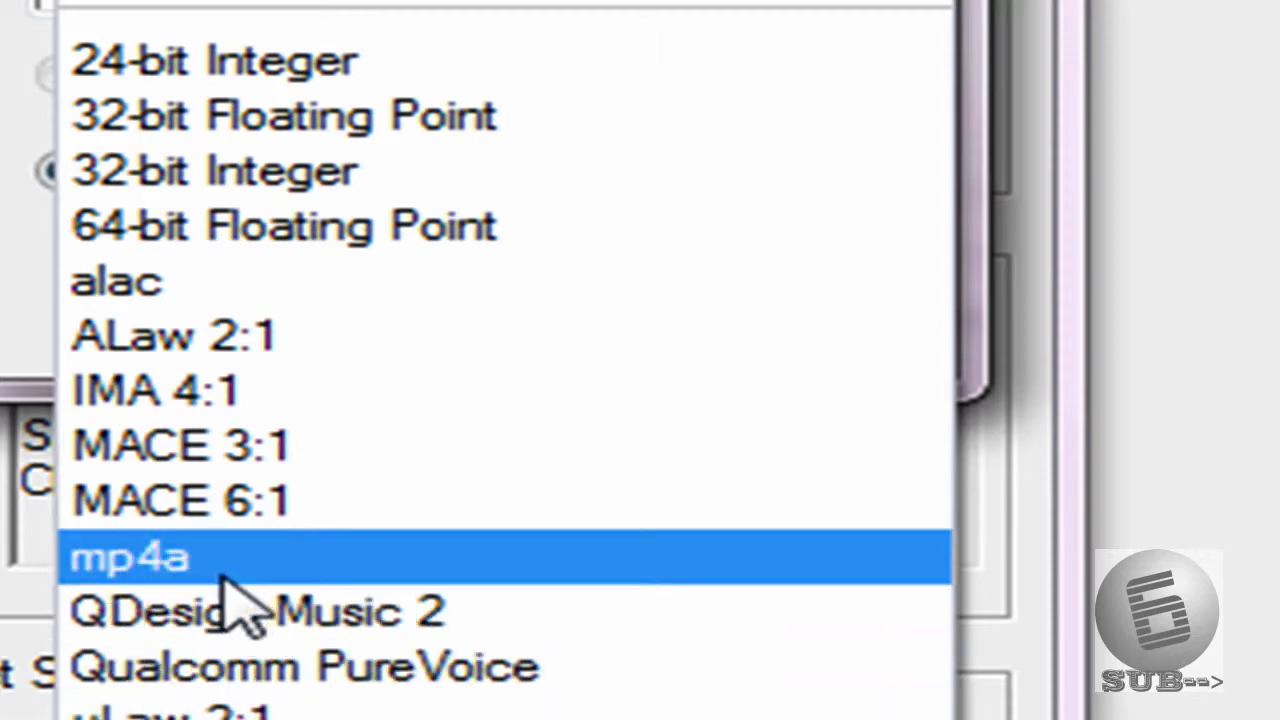
{"action": "left_click", "coordinate": [223, 570]}
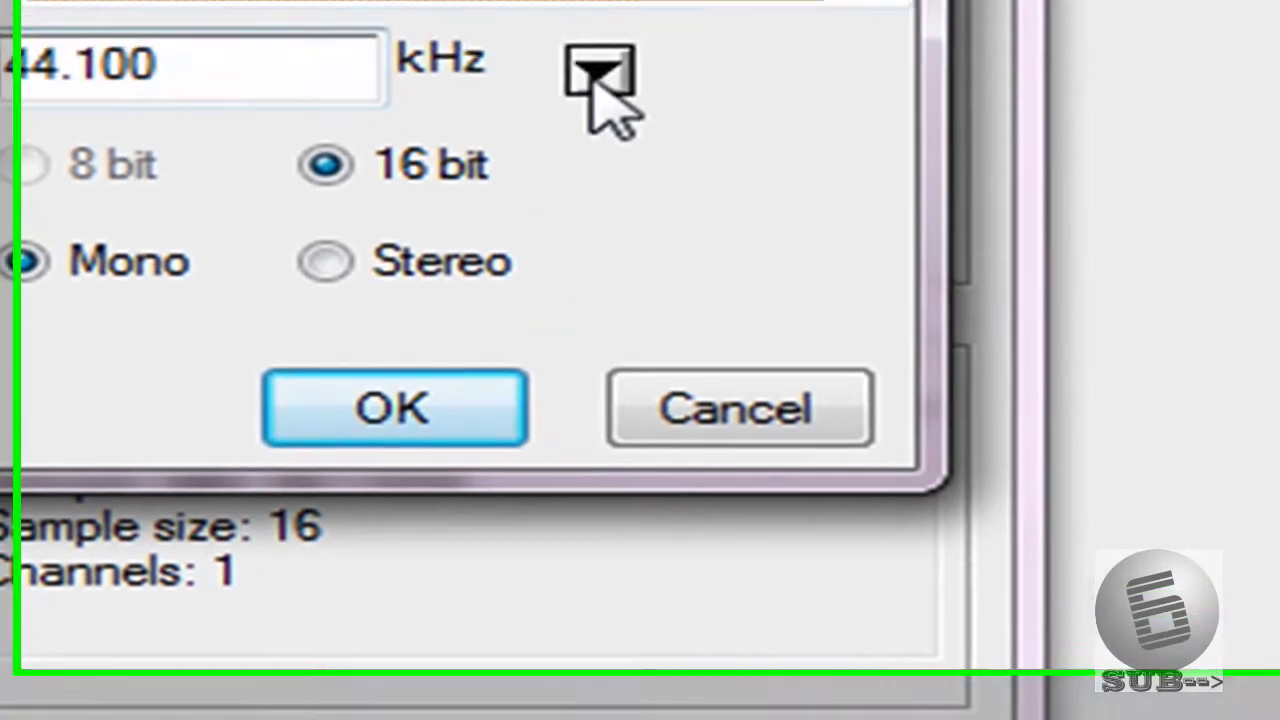
{"action": "left_click", "coordinate": [638, 4]}
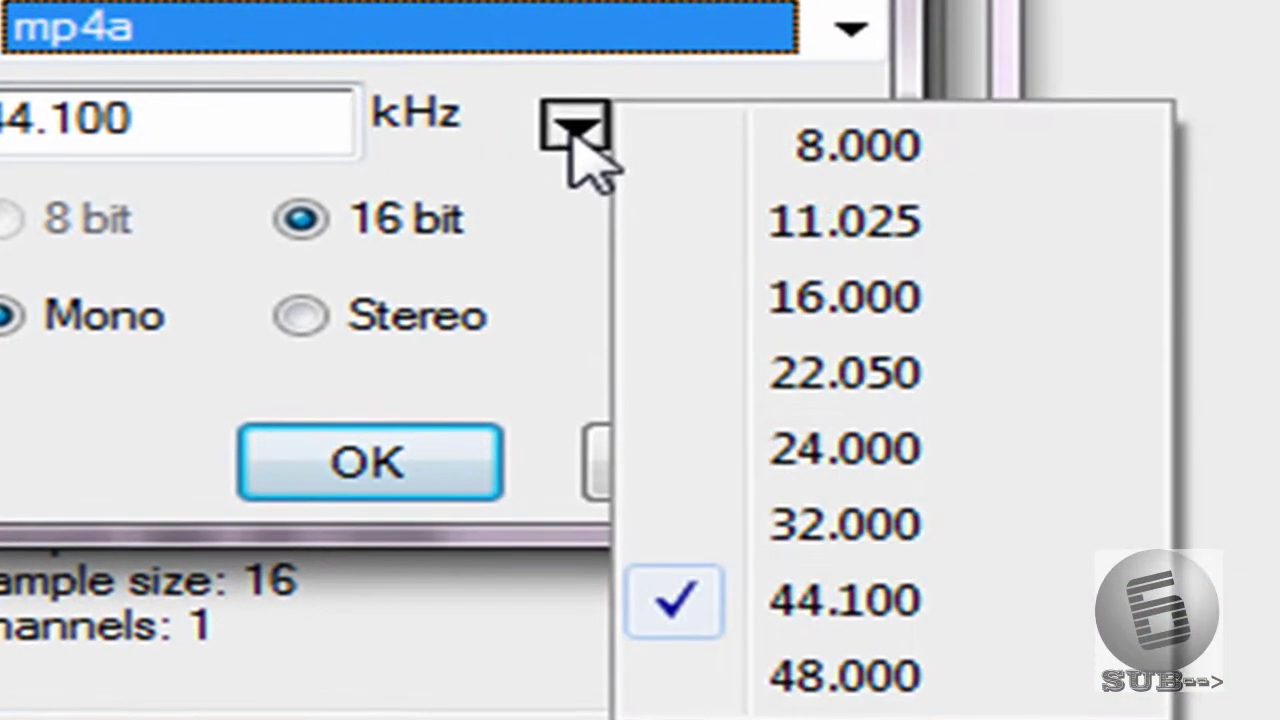
{"action": "left_click", "coordinate": [828, 695]}
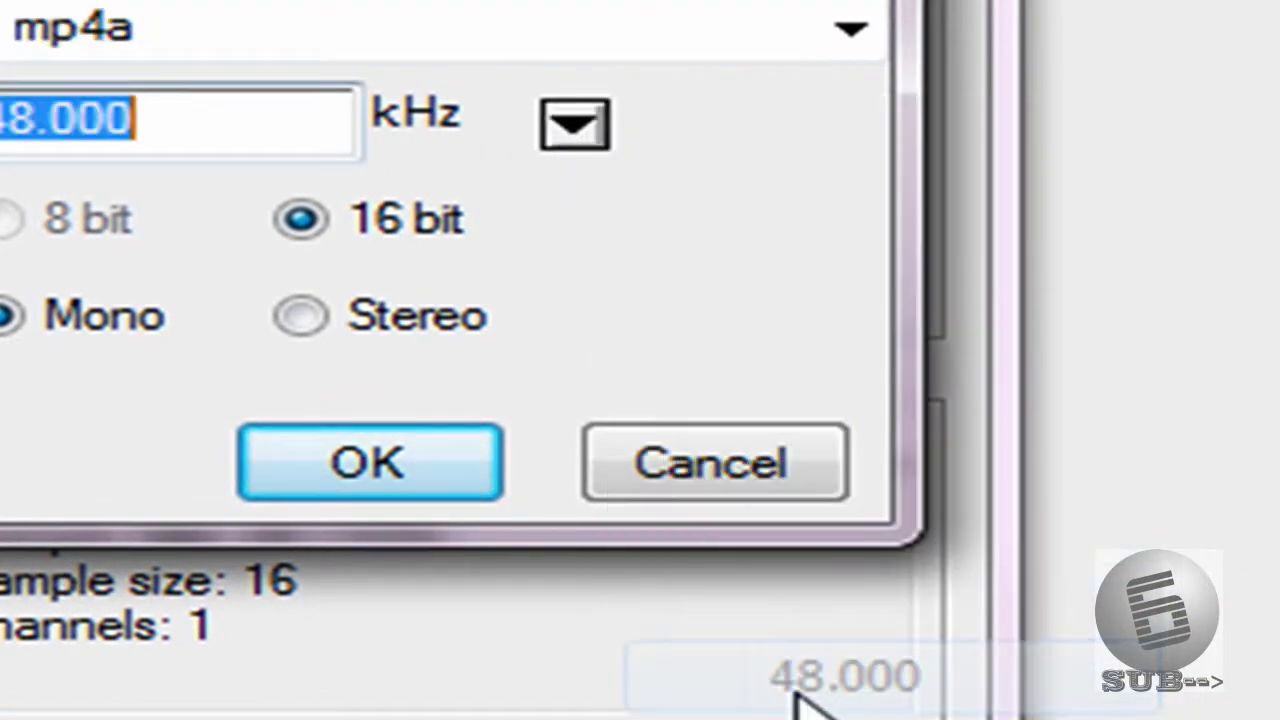
{"action": "left_click", "coordinate": [310, 320]}
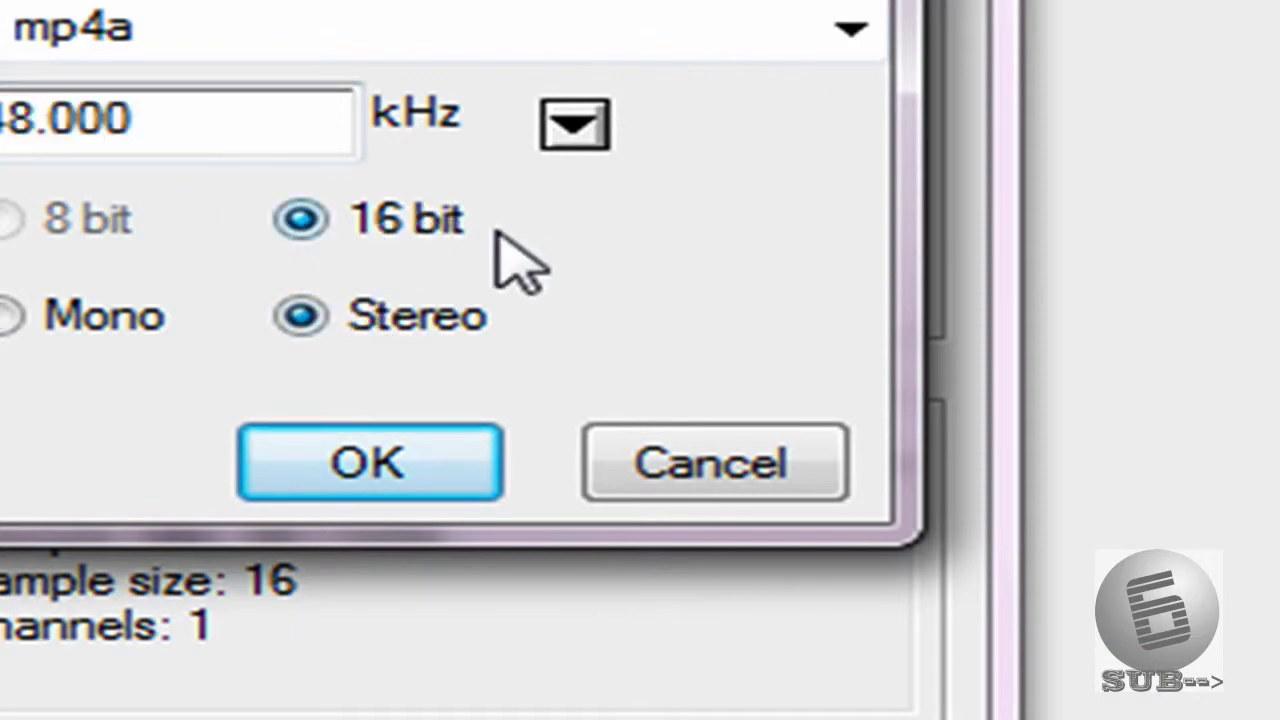
{"action": "left_click", "coordinate": [378, 489]}
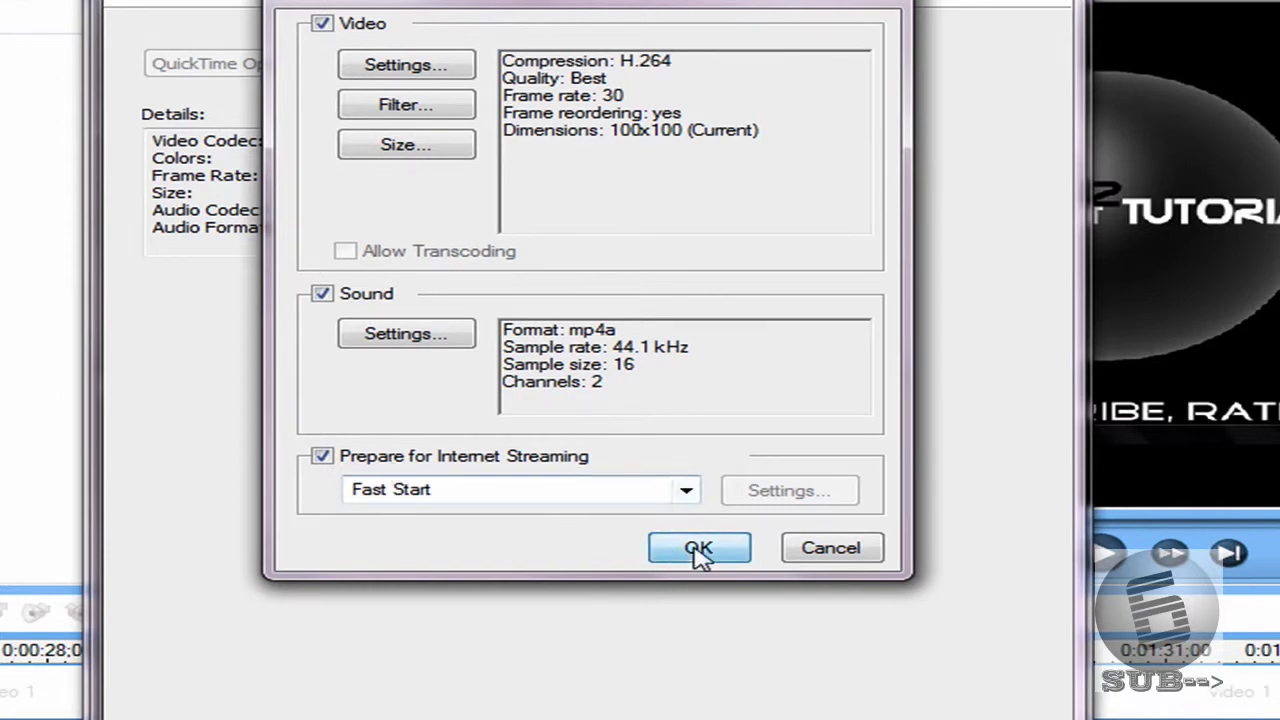
Set a custom video size of 1280 x 720 and tick Include watermark.
{"action": "left_click", "coordinate": [699, 550]}
{"action": "left_click", "coordinate": [708, 662]}
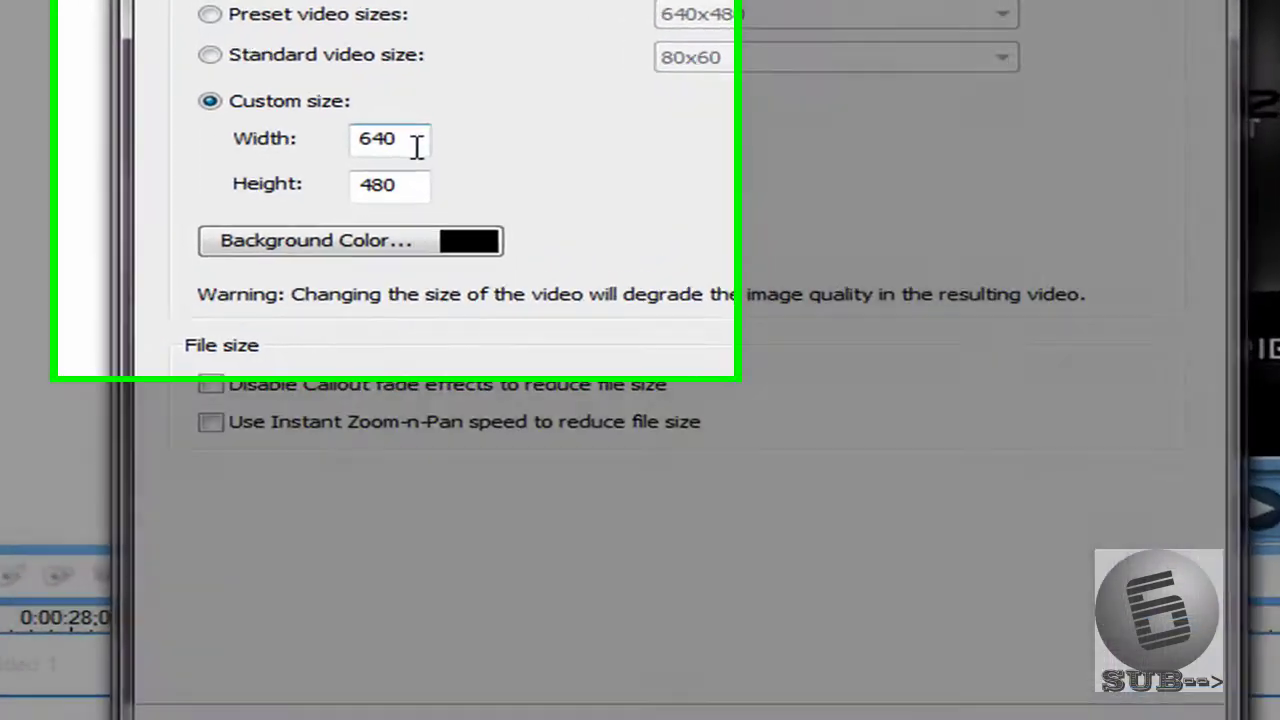
{"action": "left_click_drag", "start_coordinate": [381, 127], "coordinate": [273, 131]}
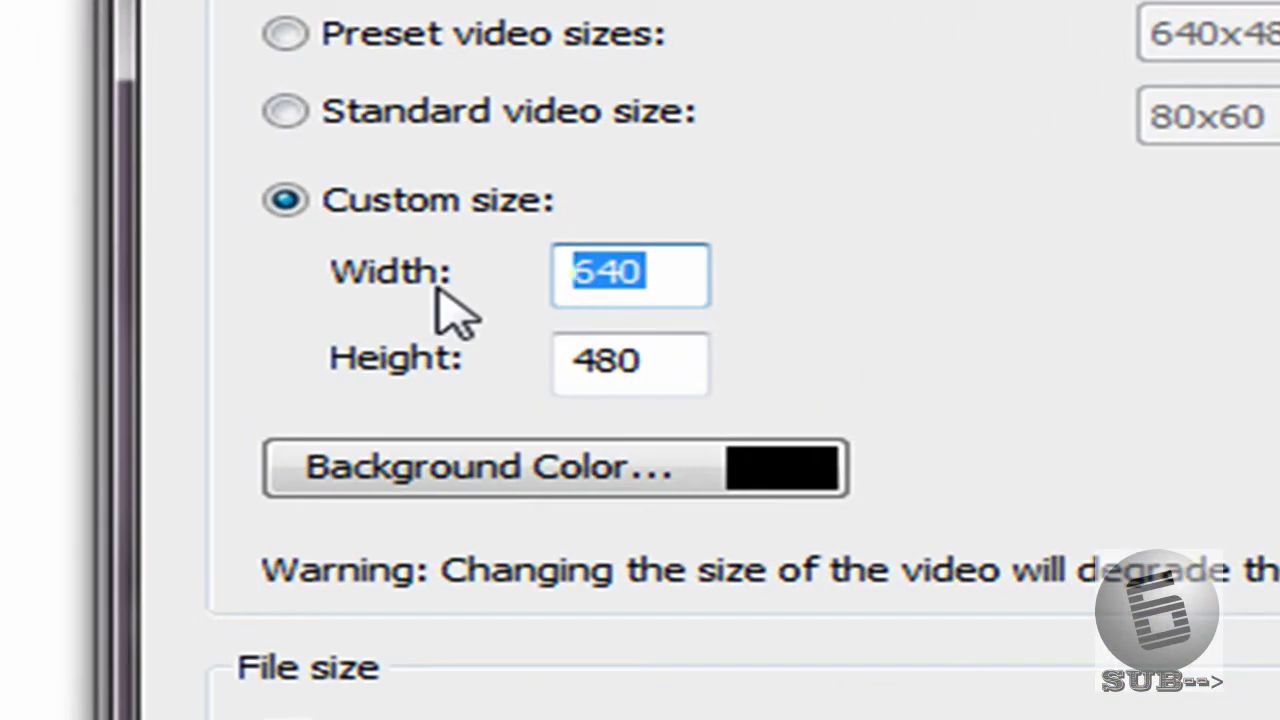
{"action": "type", "text": "1280"}
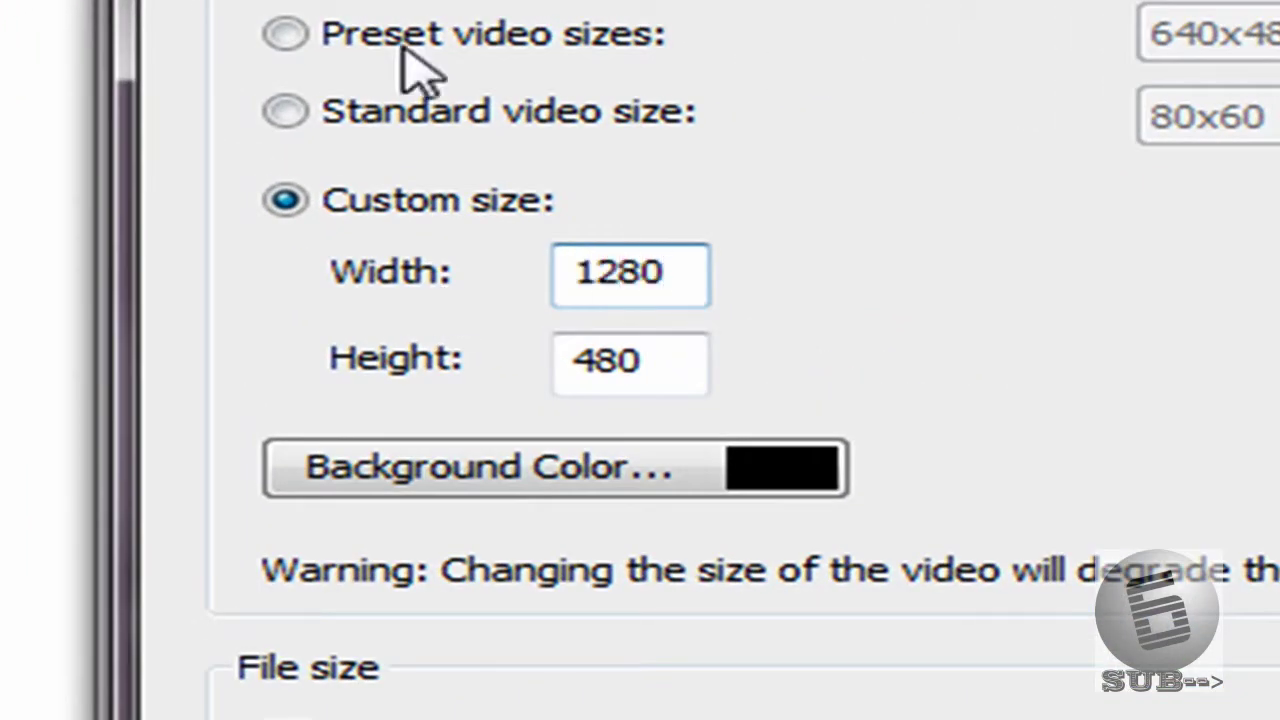
{"action": "left_click_drag", "start_coordinate": [677, 363], "coordinate": [386, 349]}
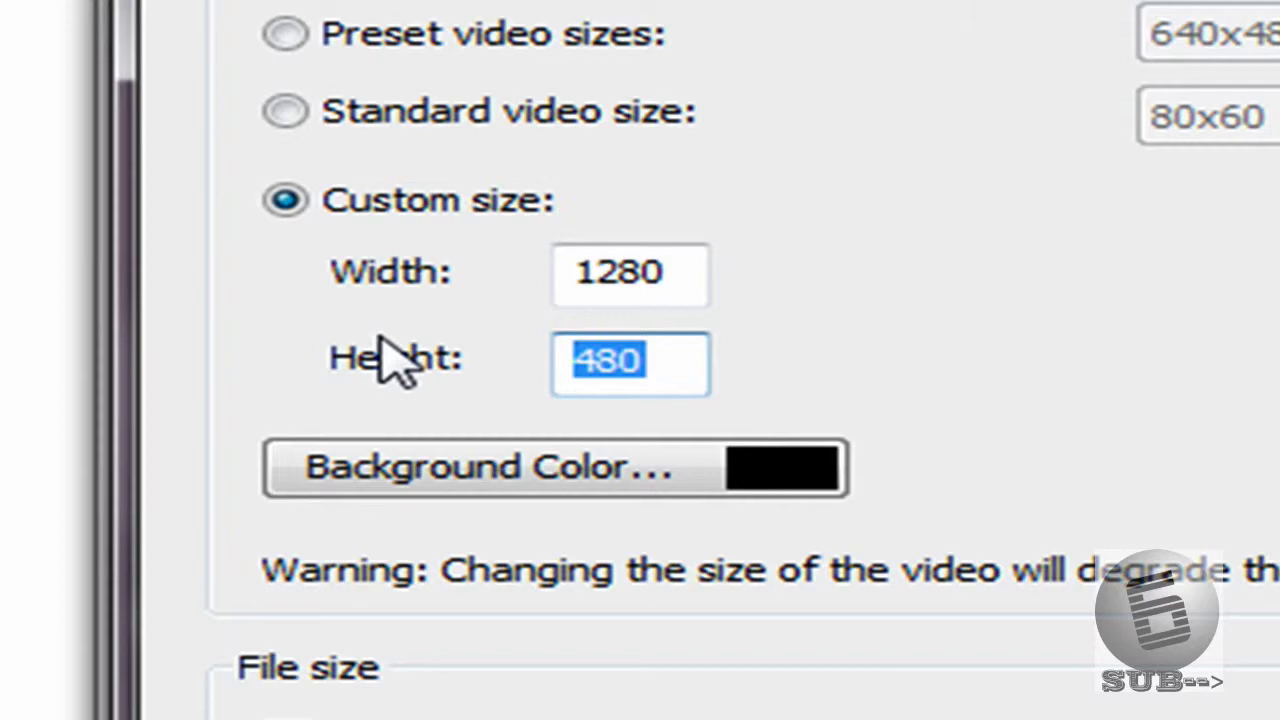
{"action": "type", "text": "720"}
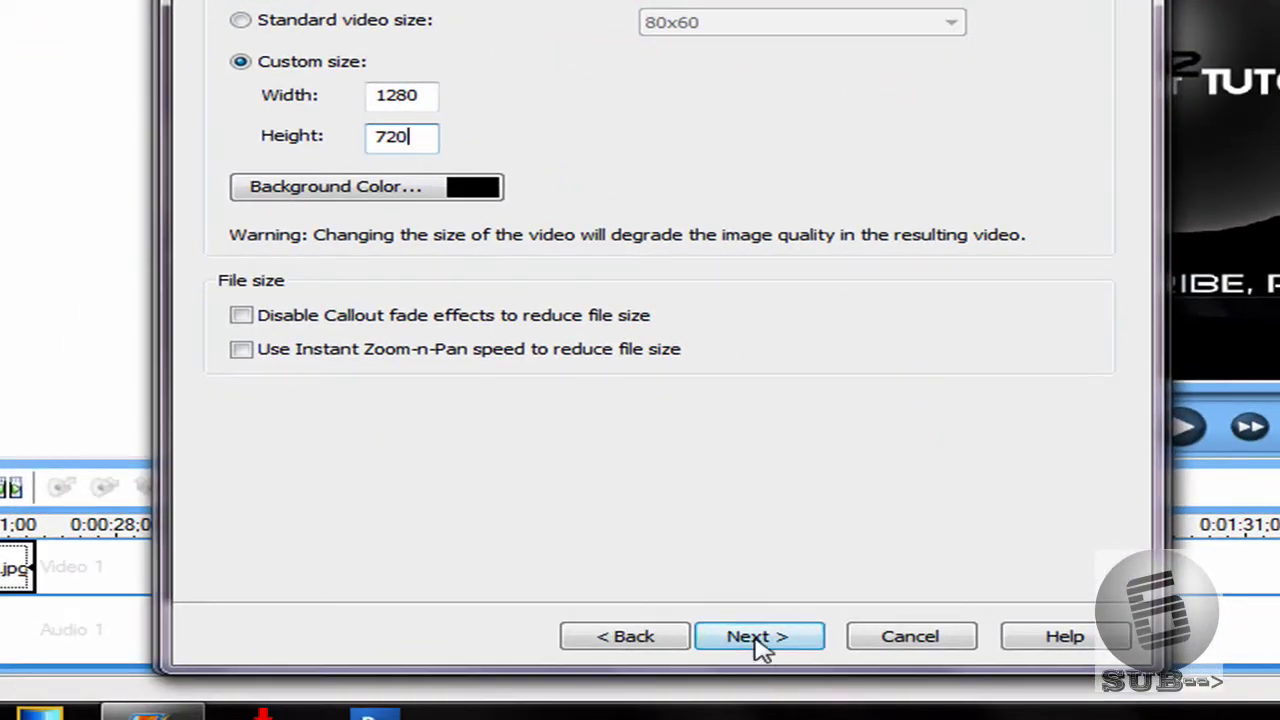
{"action": "left_click", "coordinate": [760, 640]}
{"action": "left_click", "coordinate": [250, 131]}
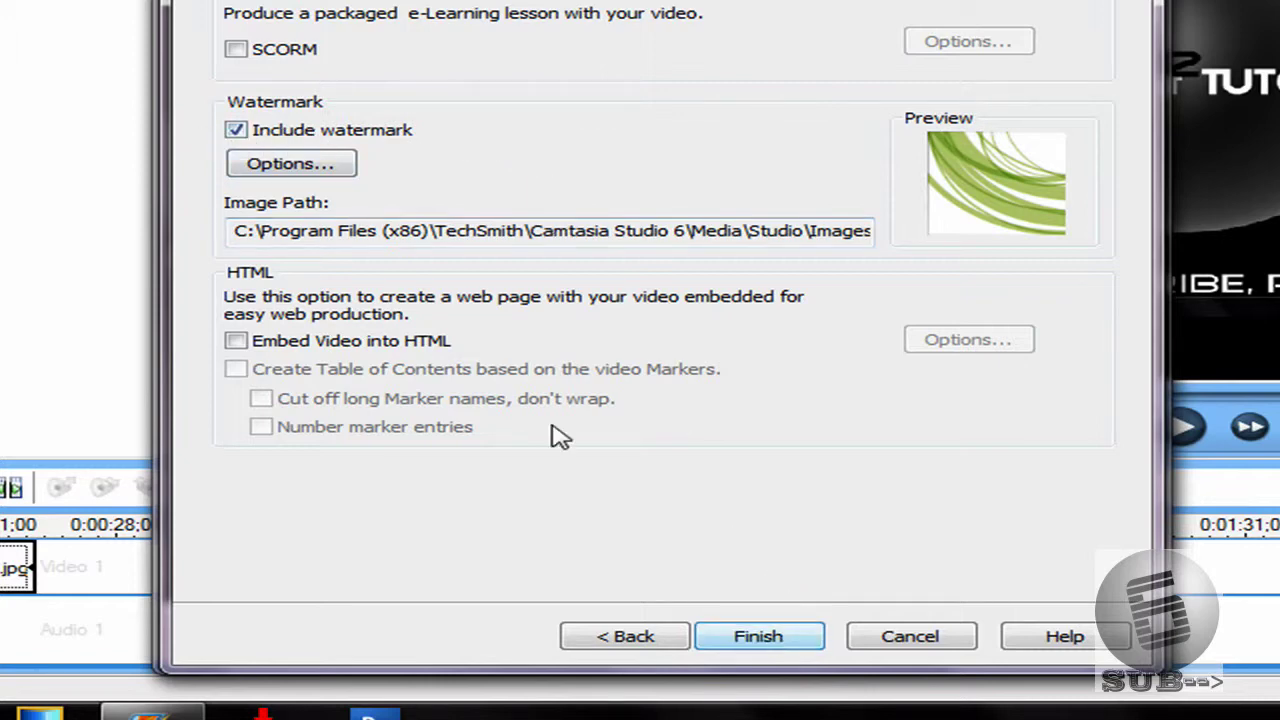
Load the 'NEW 613942 WaterMark' image from the watermark folder as the watermark.
{"action": "left_click", "coordinate": [262, 163]}
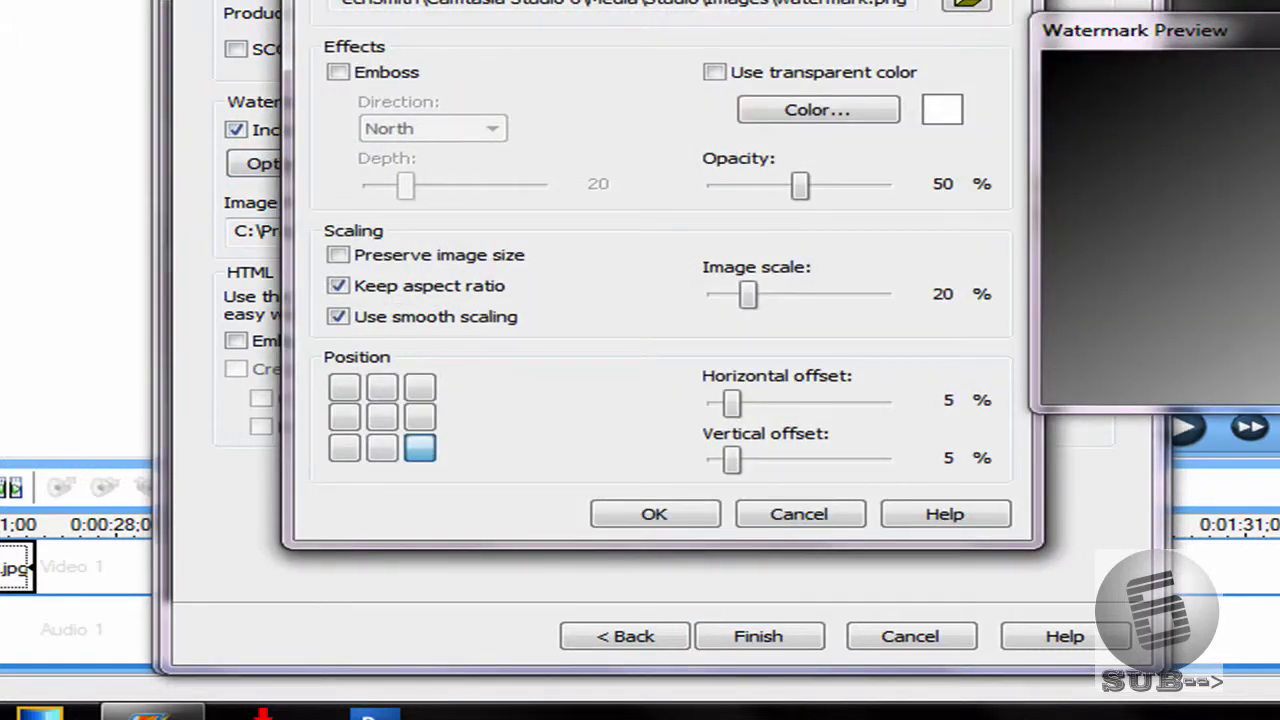
{"action": "left_click", "coordinate": [975, 6]}
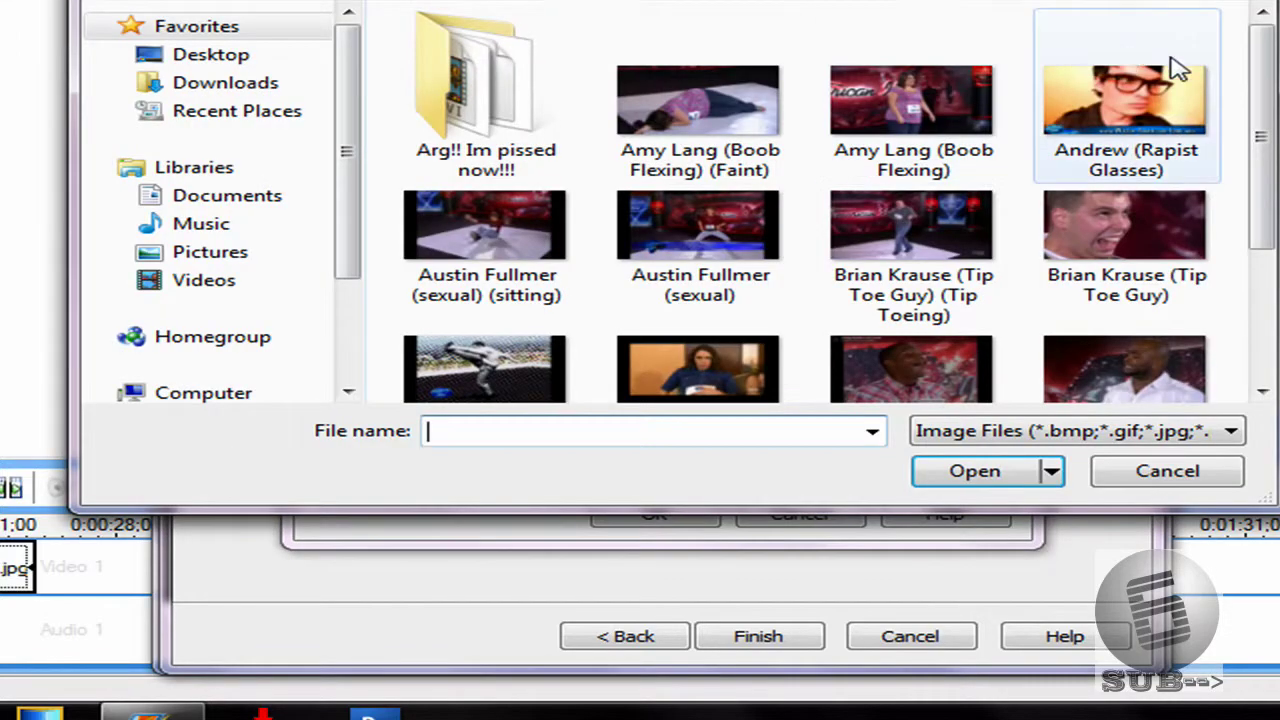
{"action": "scroll", "coordinate": [1260, 150], "scroll_direction": "down", "scroll_amount": 2}
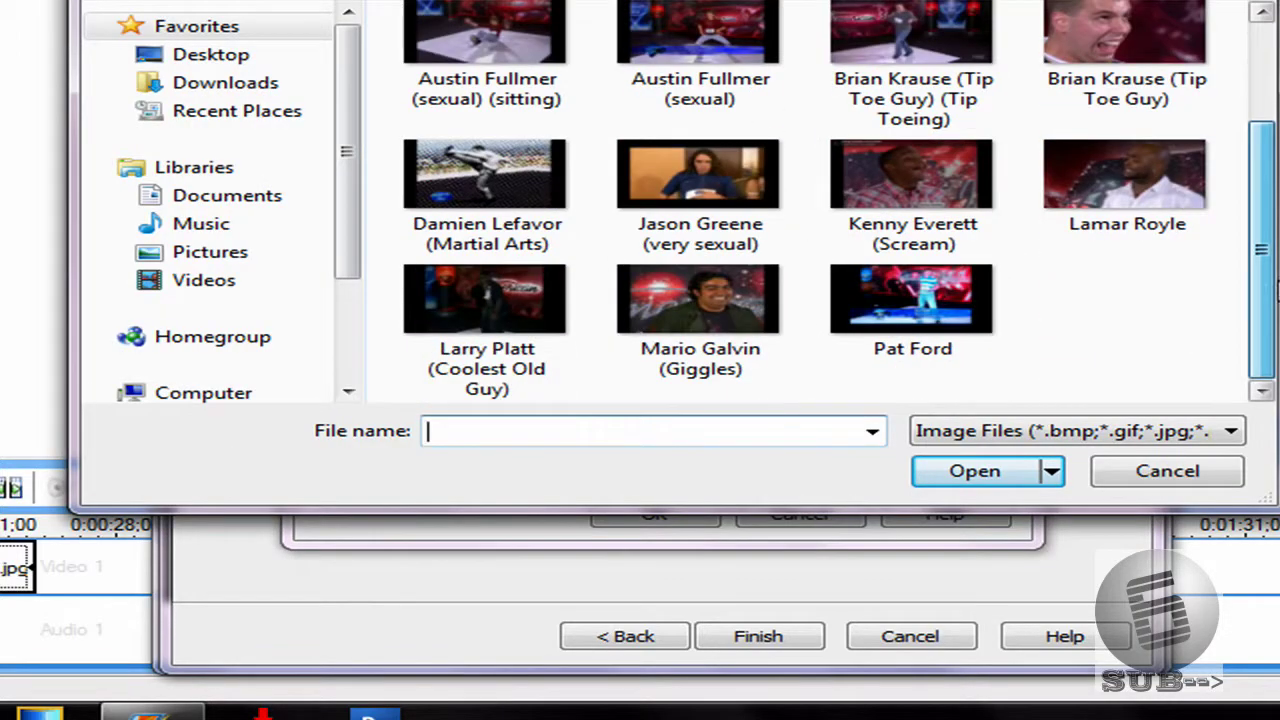
{"action": "scroll", "coordinate": [1260, 150], "scroll_direction": "up", "scroll_amount": 2}
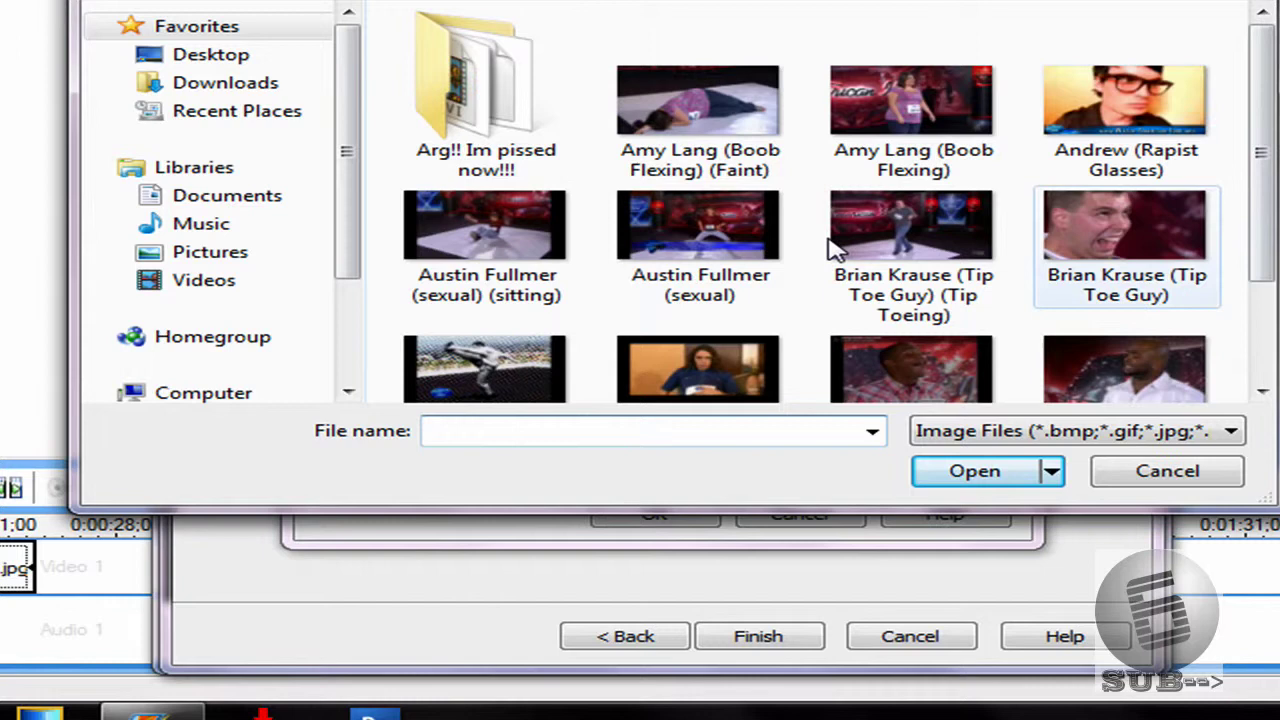
{"action": "left_click", "coordinate": [390, 0]}
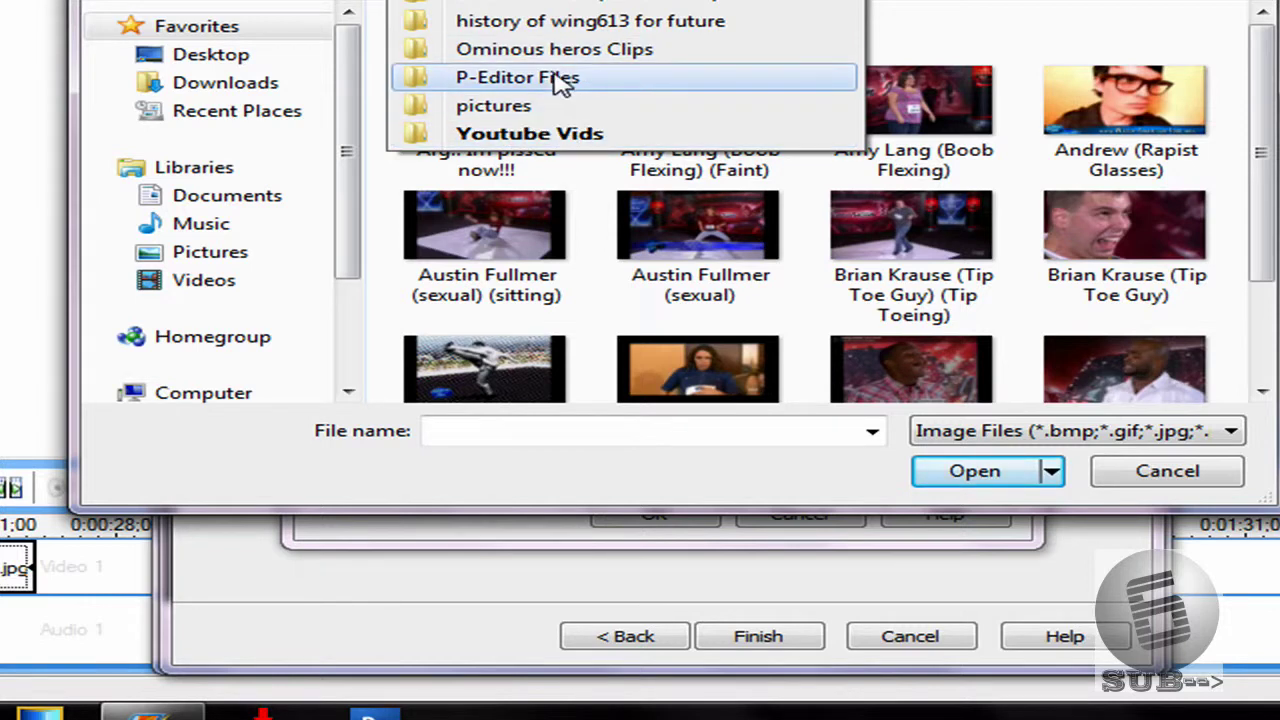
{"action": "left_click", "coordinate": [560, 2]}
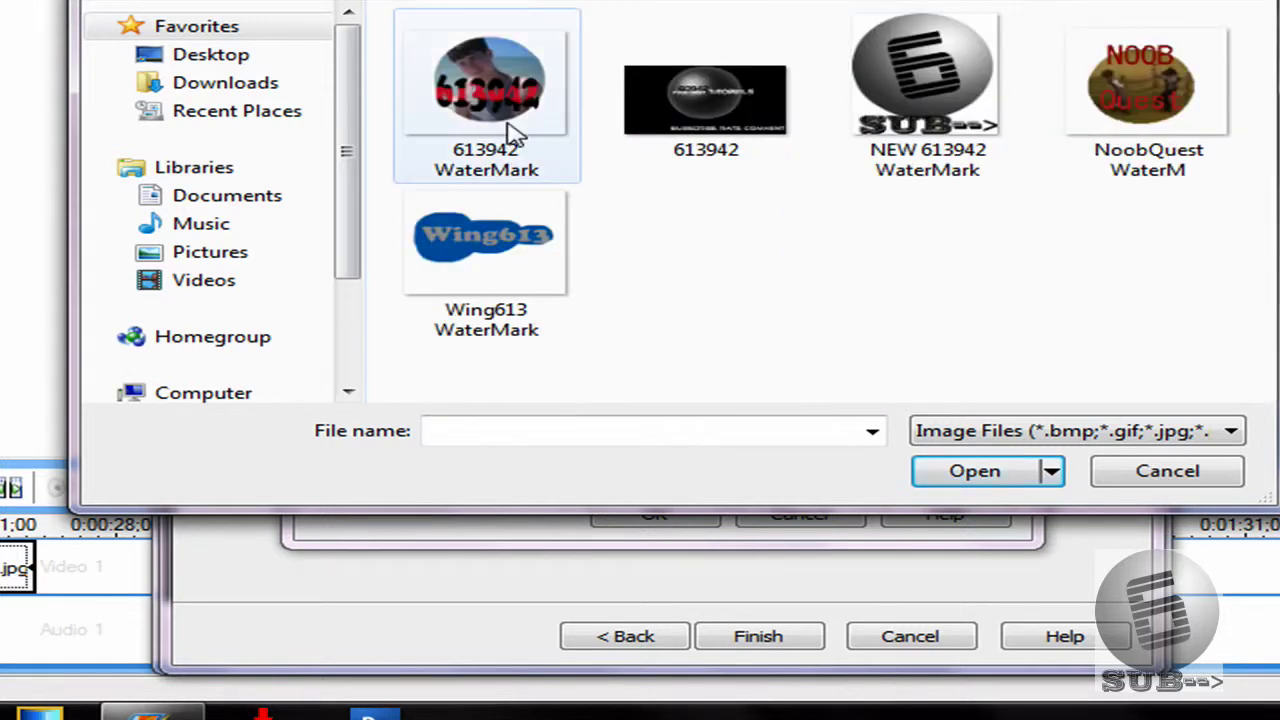
{"action": "left_click", "coordinate": [940, 93]}
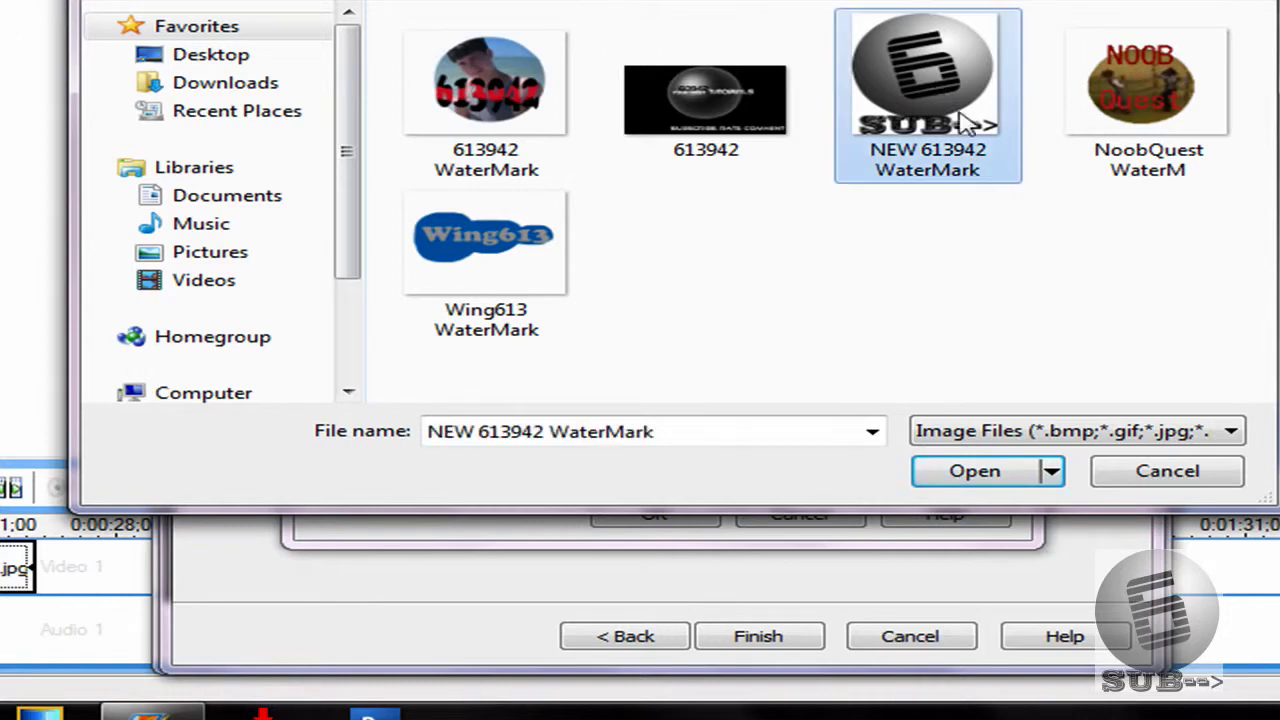
{"action": "left_click", "coordinate": [1020, 480]}
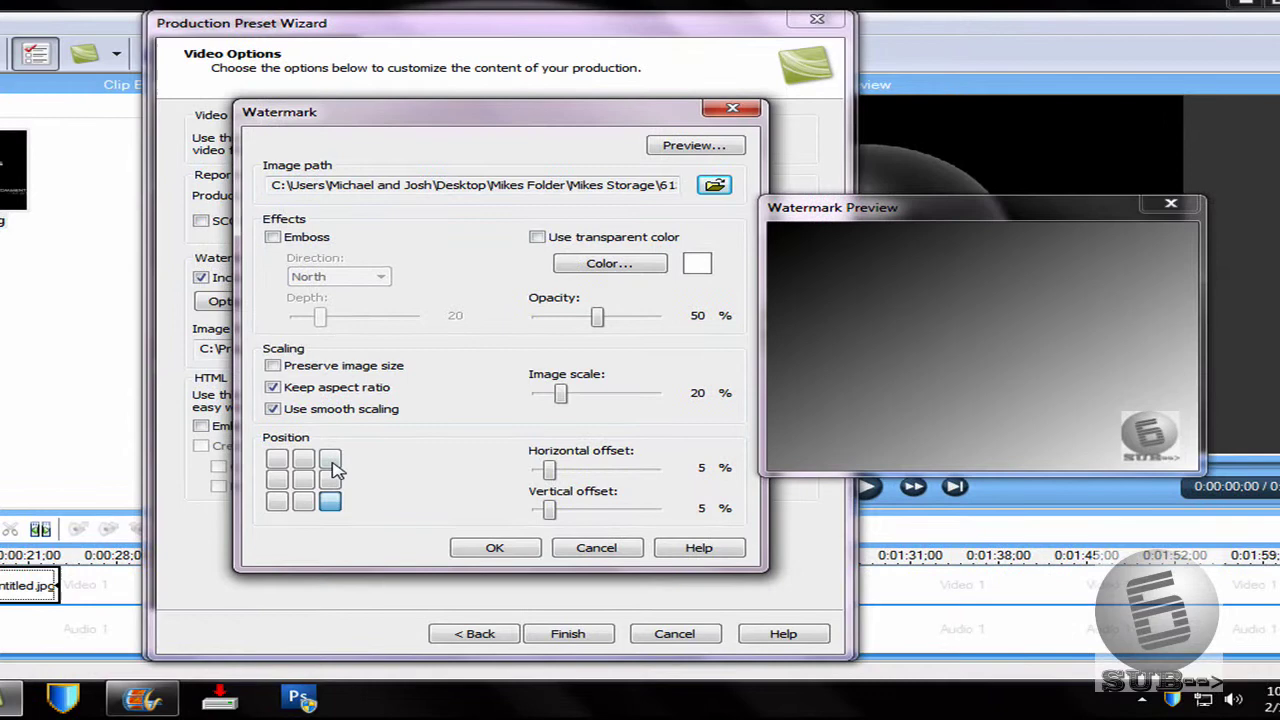
Position the watermark bottom-right and save the Youtube Widescreen HD preset.
{"action": "left_click", "coordinate": [332, 462]}
{"action": "left_click", "coordinate": [305, 482]}
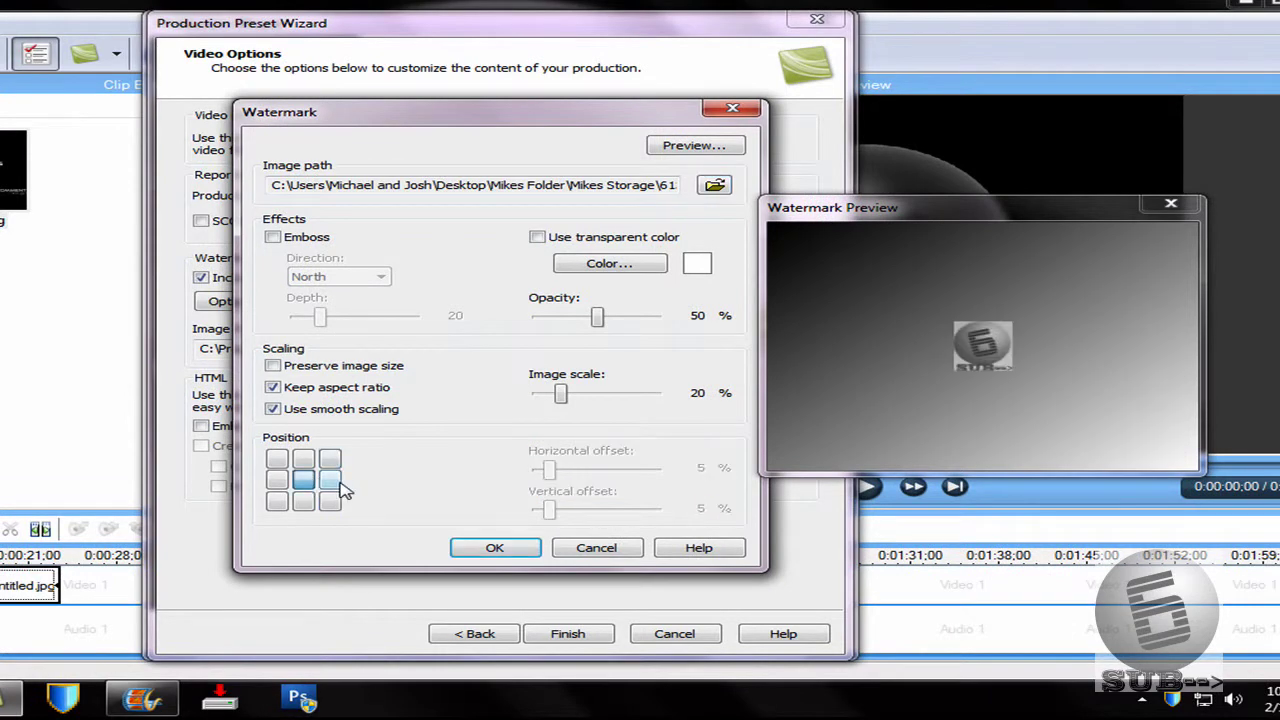
{"action": "left_click", "coordinate": [284, 503]}
{"action": "left_click", "coordinate": [330, 501]}
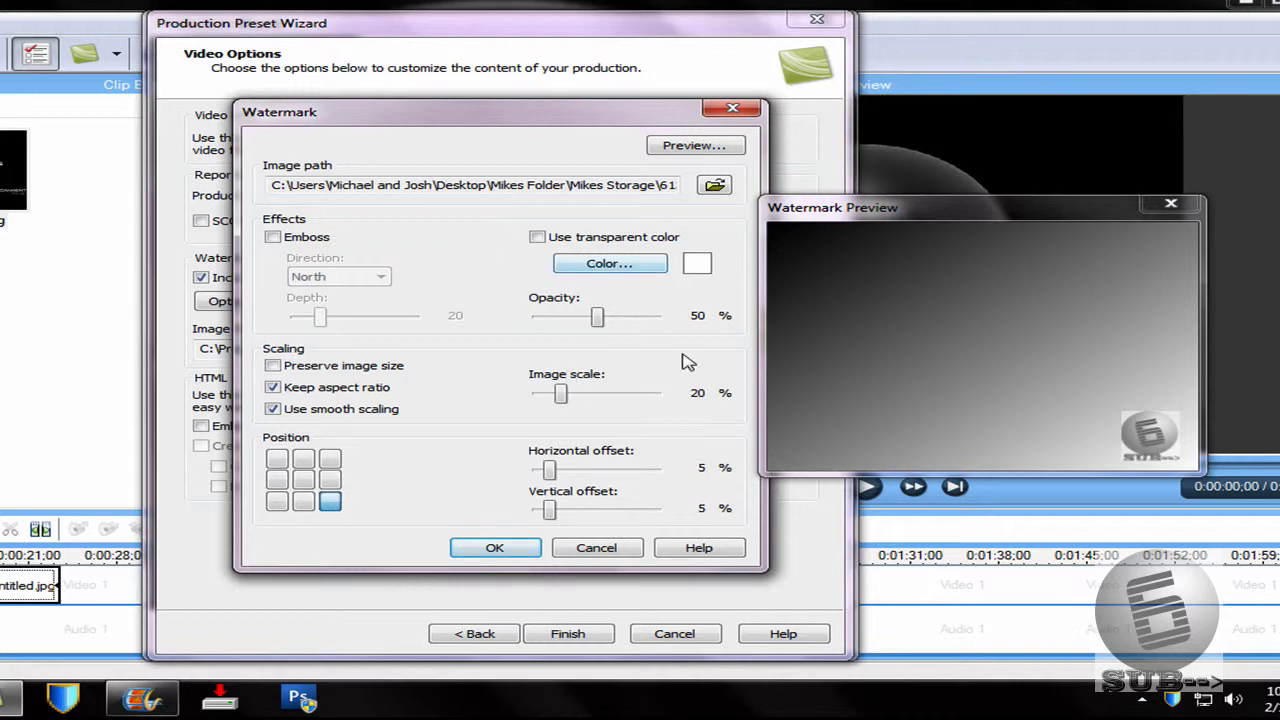
{"action": "left_click", "coordinate": [490, 550]}
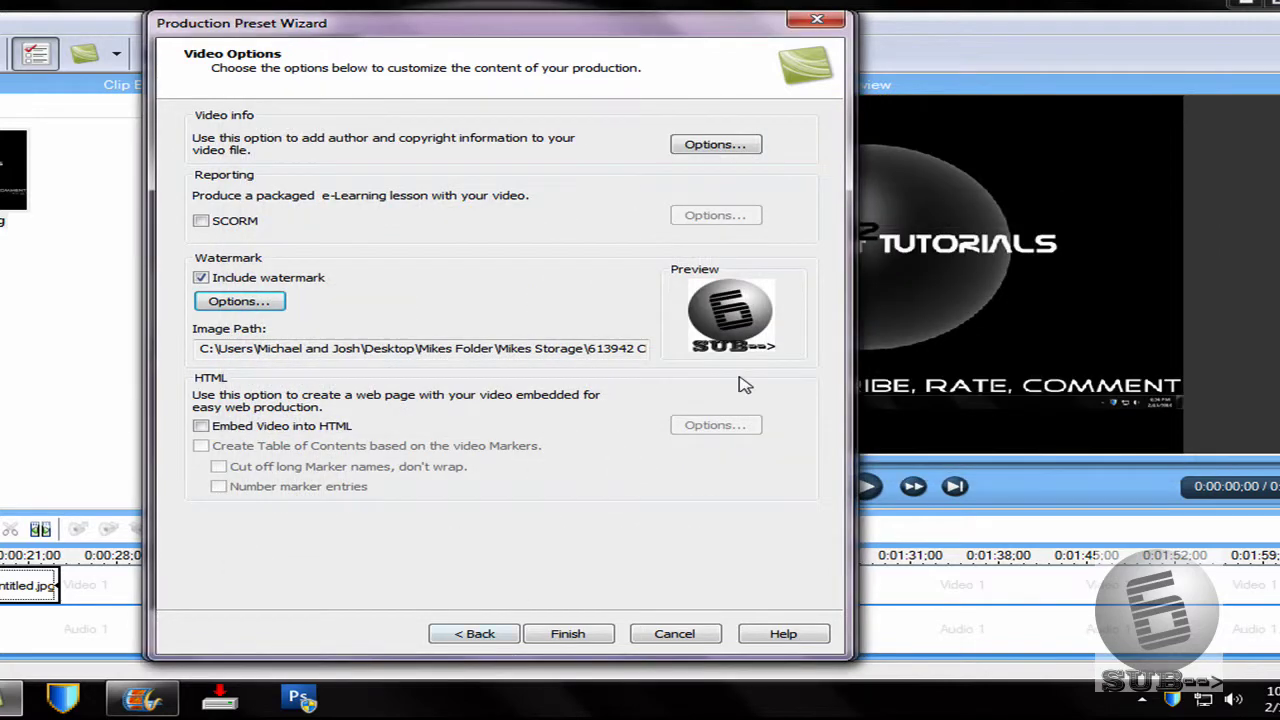
{"action": "left_click", "coordinate": [594, 640]}
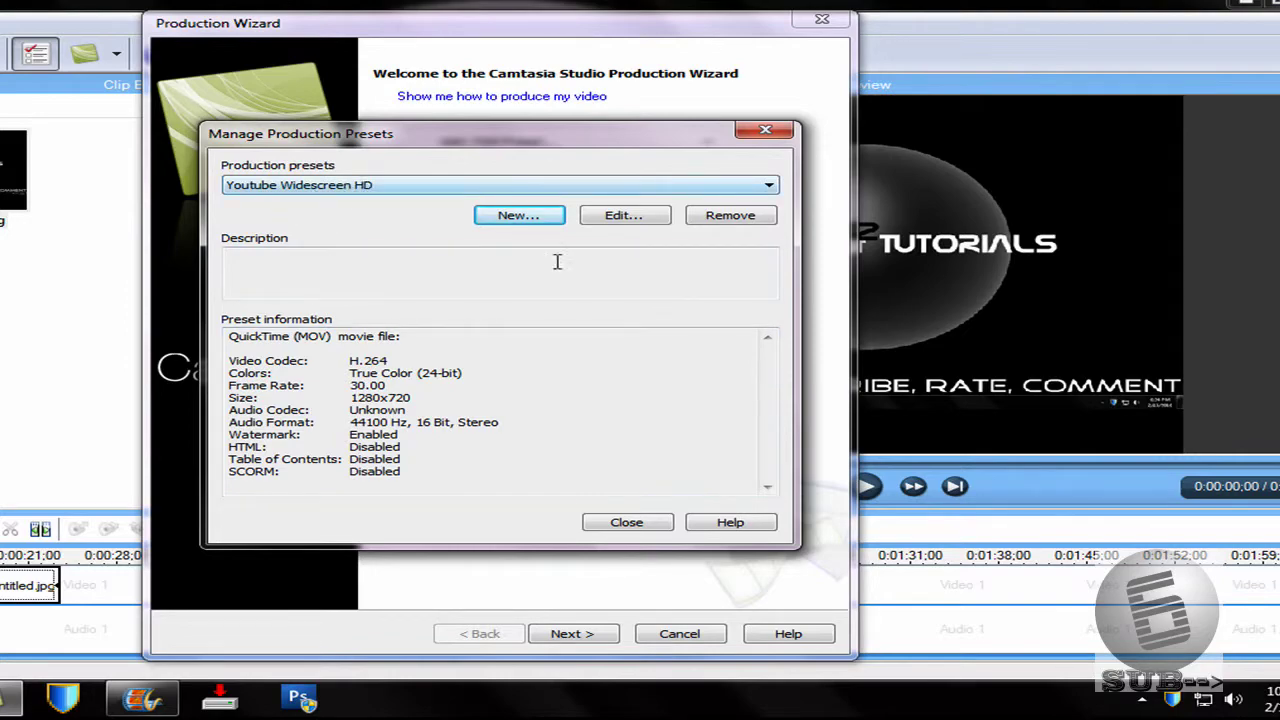
Select the Youtube Widescreen HD preset and advance past the save-location page to the summary.
{"action": "left_click", "coordinate": [648, 528]}
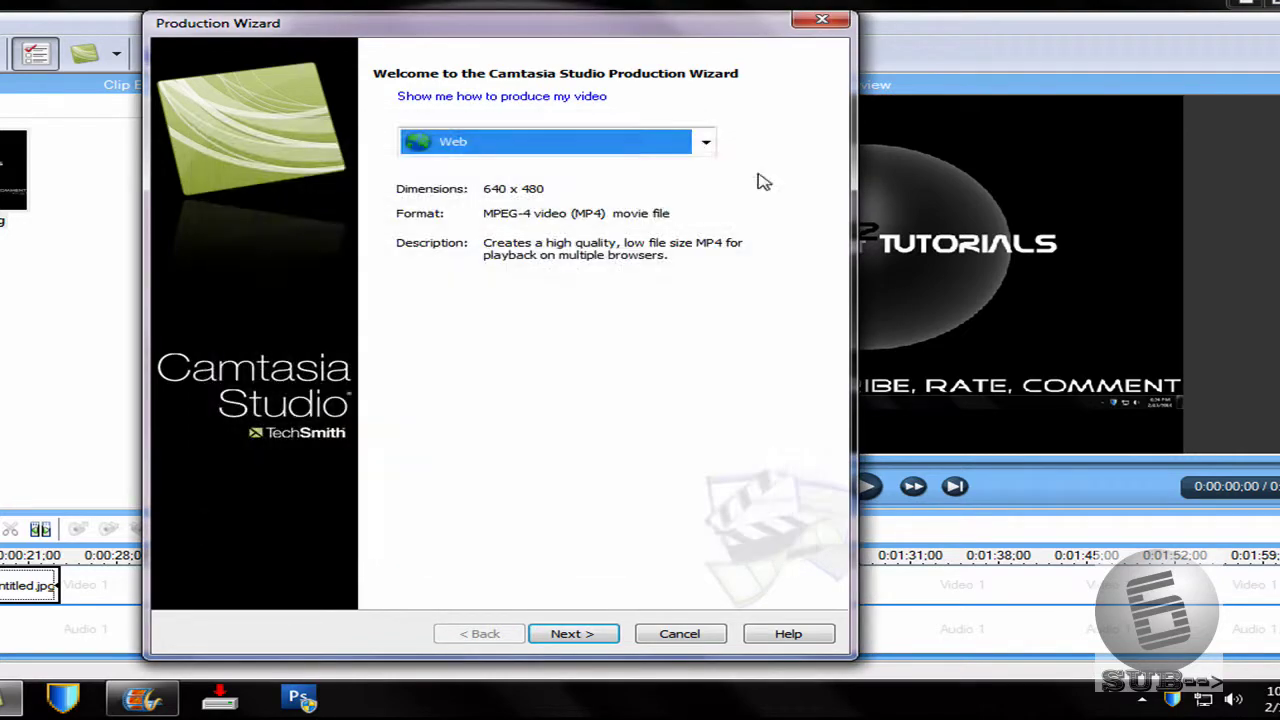
{"action": "left_click", "coordinate": [706, 141]}
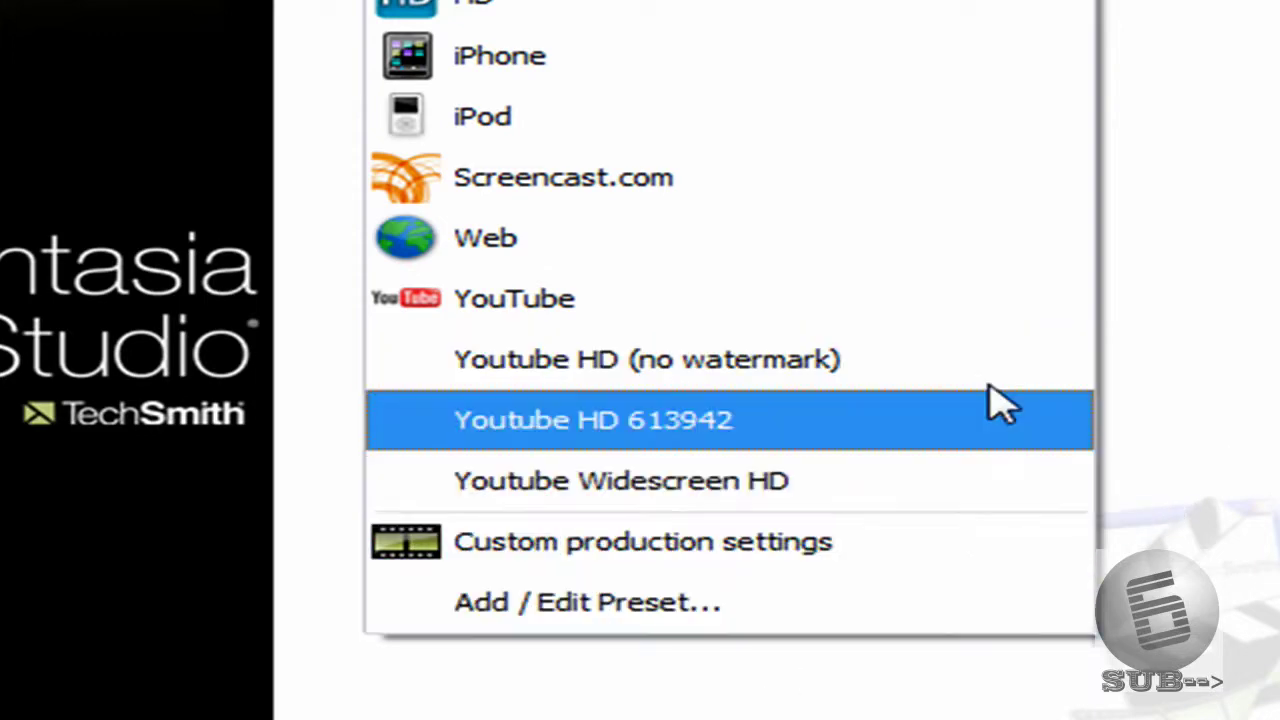
{"action": "left_click", "coordinate": [893, 482]}
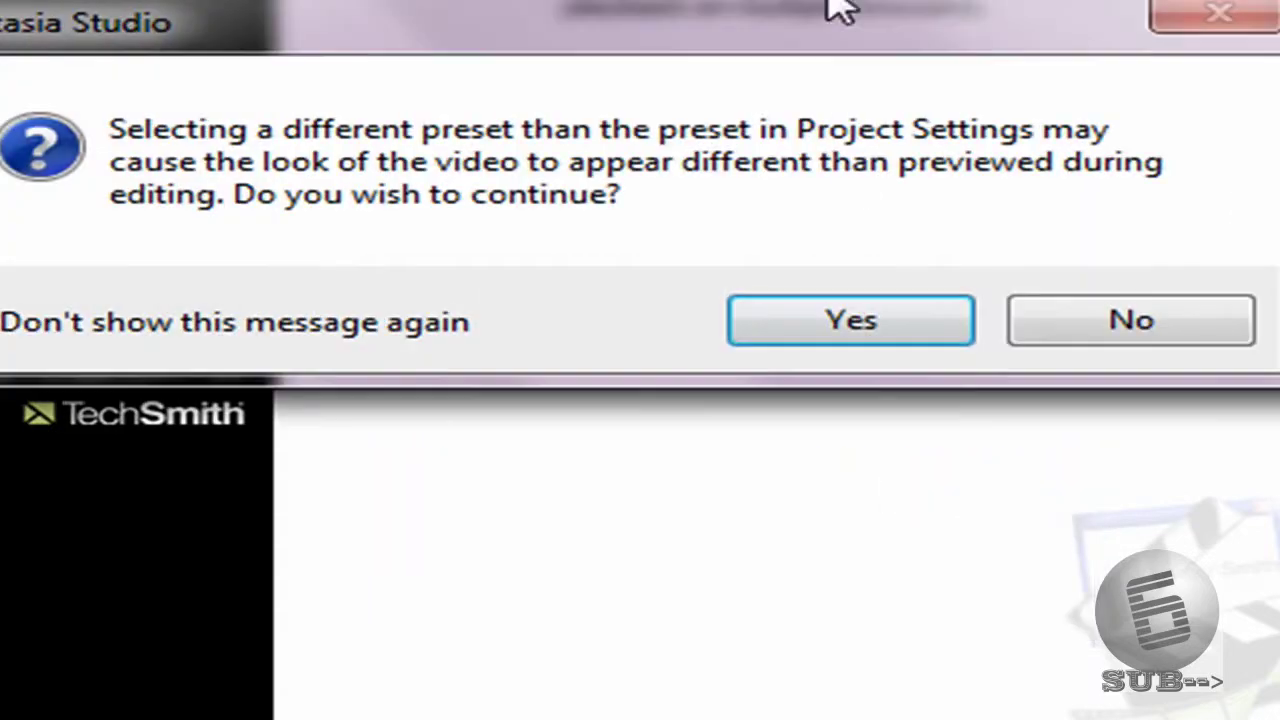
{"action": "left_click", "coordinate": [866, 330]}
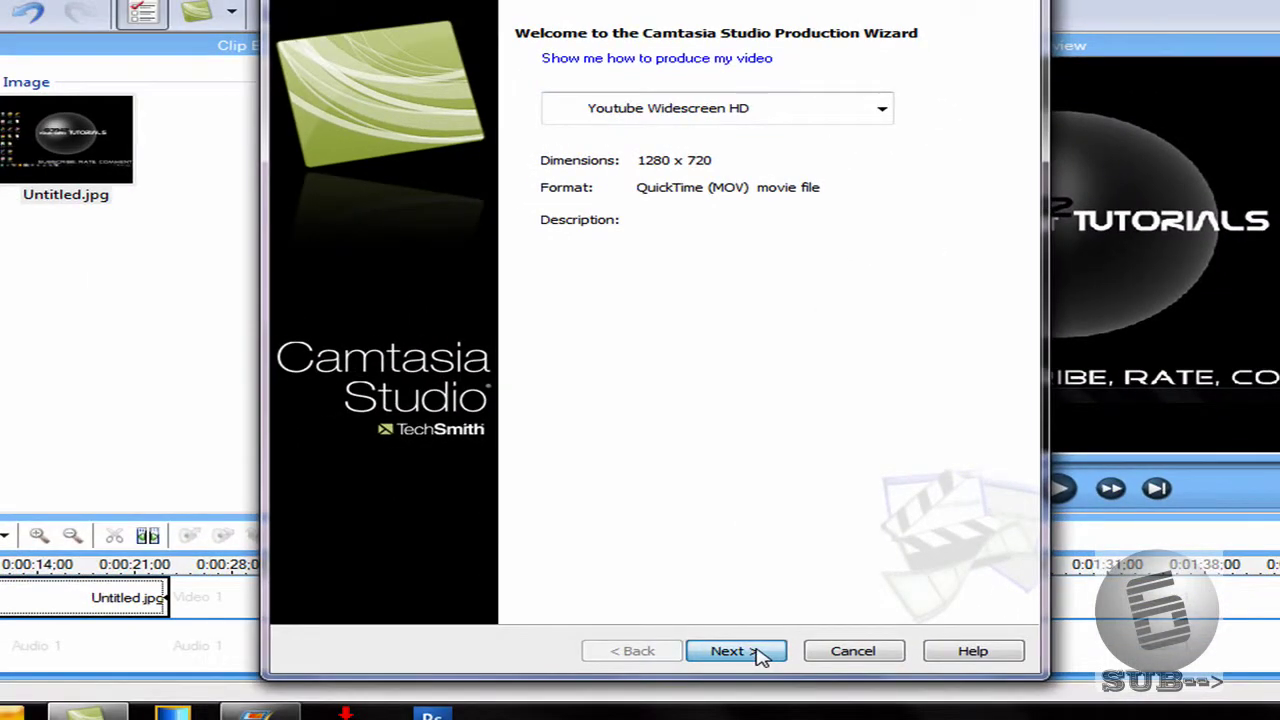
{"action": "left_click", "coordinate": [760, 652]}
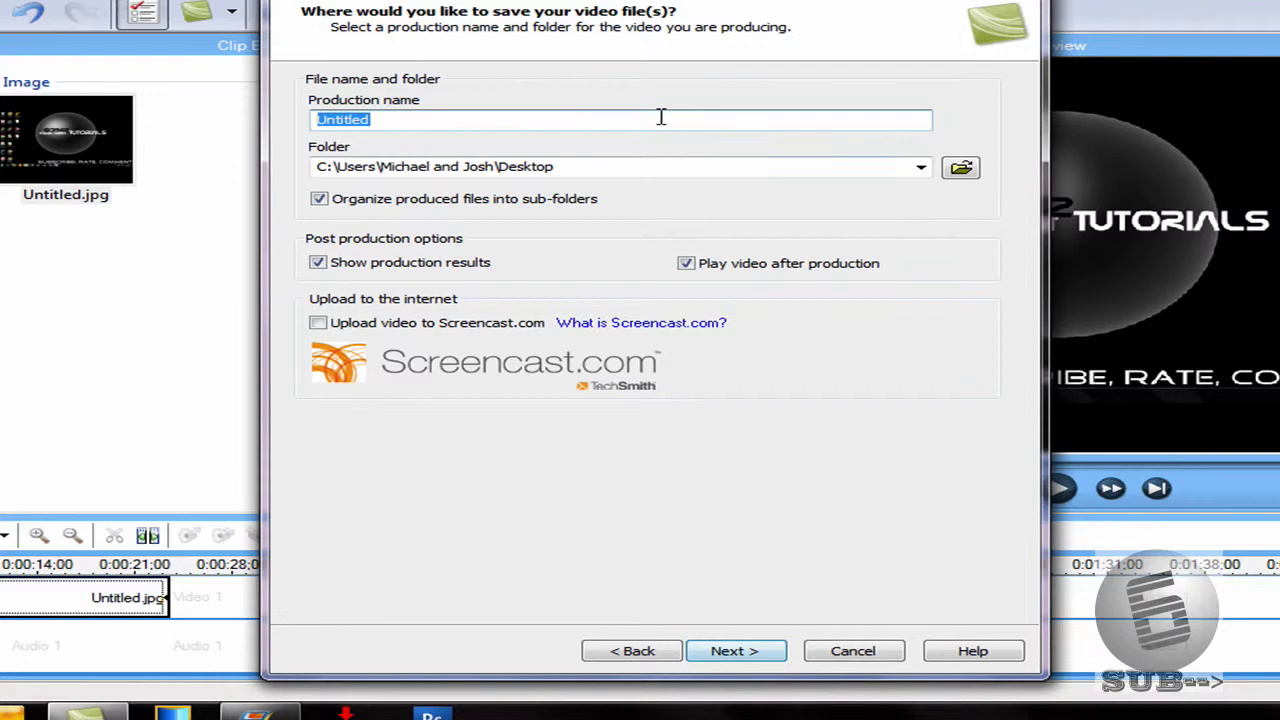
{"action": "left_click", "coordinate": [731, 655]}
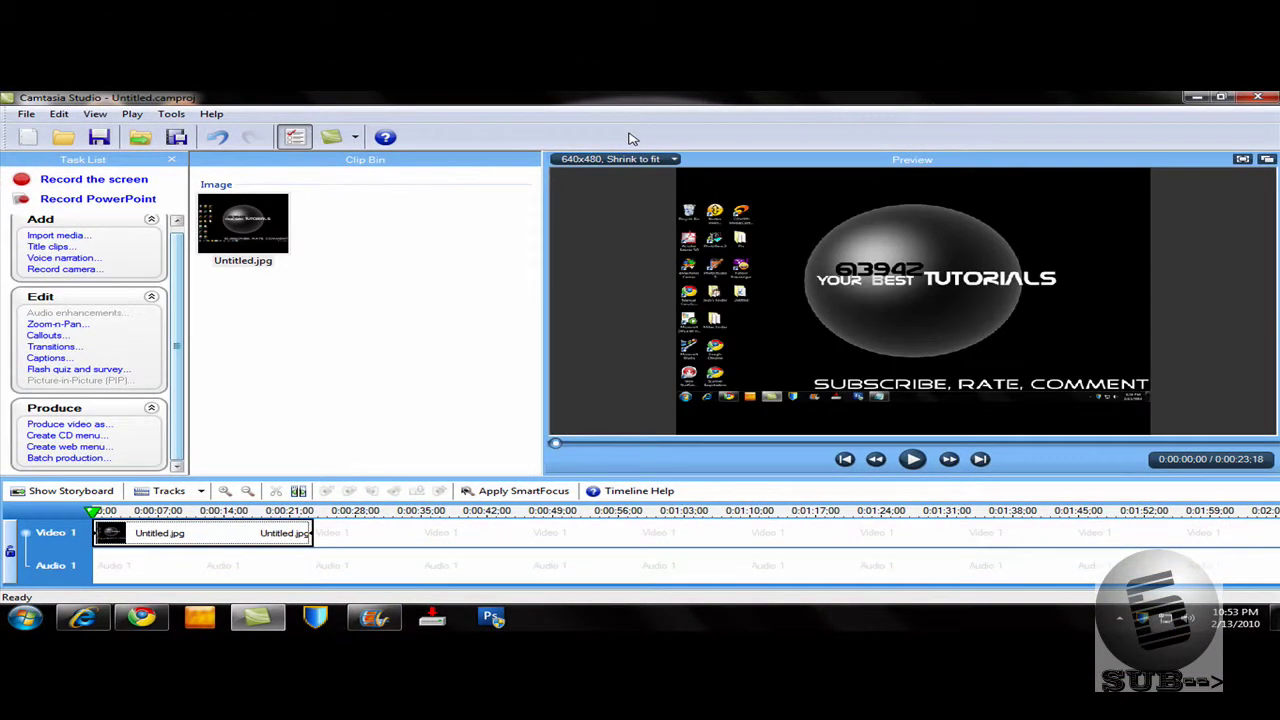
Add a callout to the title image and try the 2-Sided Arrow and Curved Arrow shapes.
{"action": "left_click", "coordinate": [42, 335]}
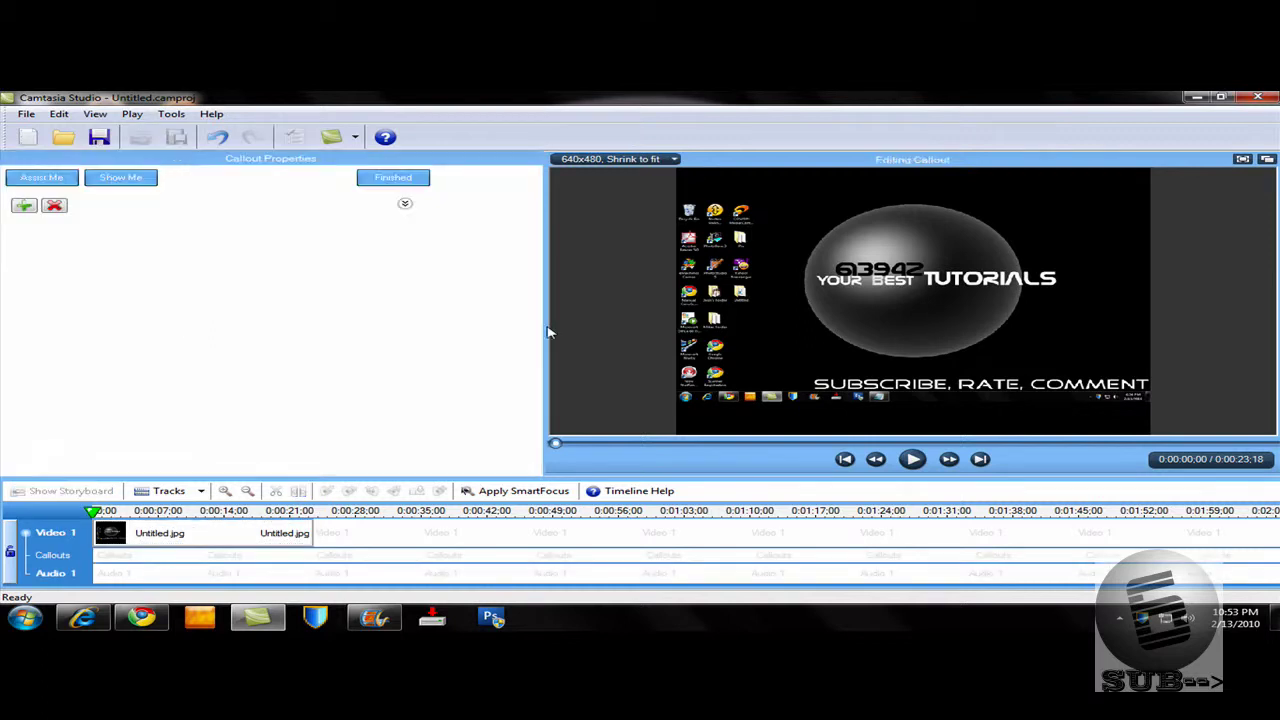
{"action": "left_click", "coordinate": [24, 206]}
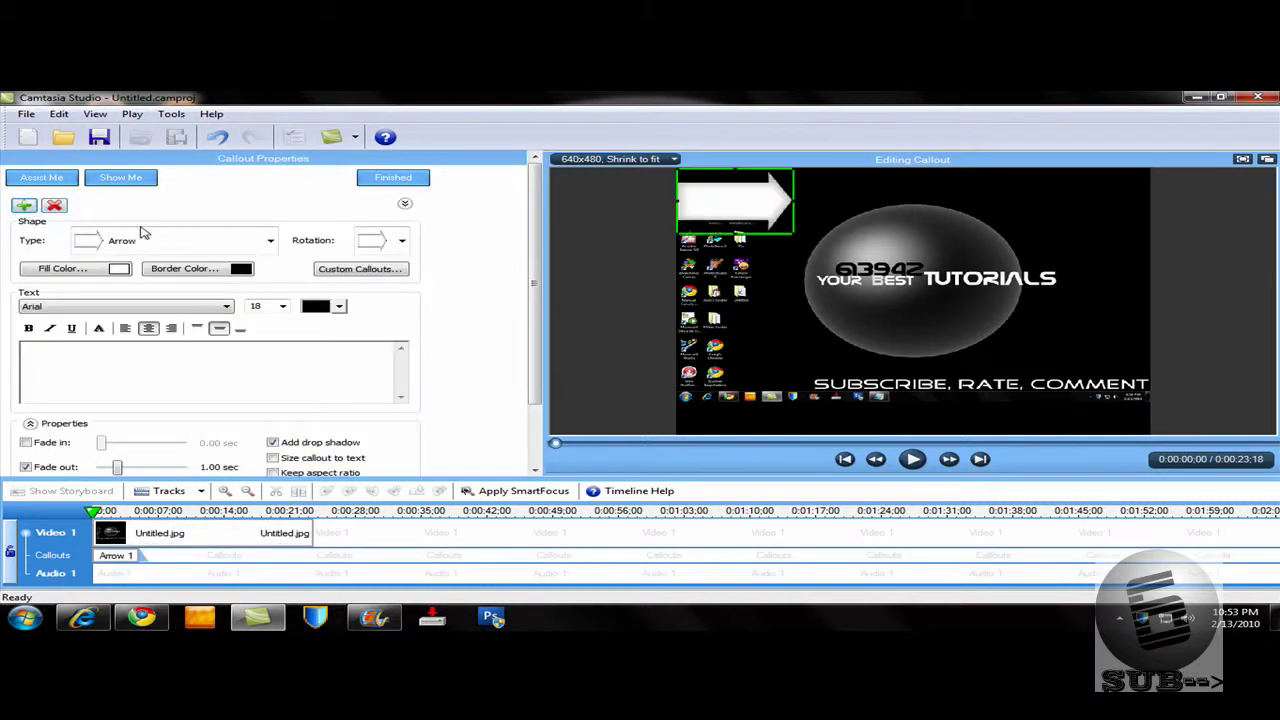
{"action": "left_click", "coordinate": [272, 242]}
{"action": "left_click", "coordinate": [160, 292]}
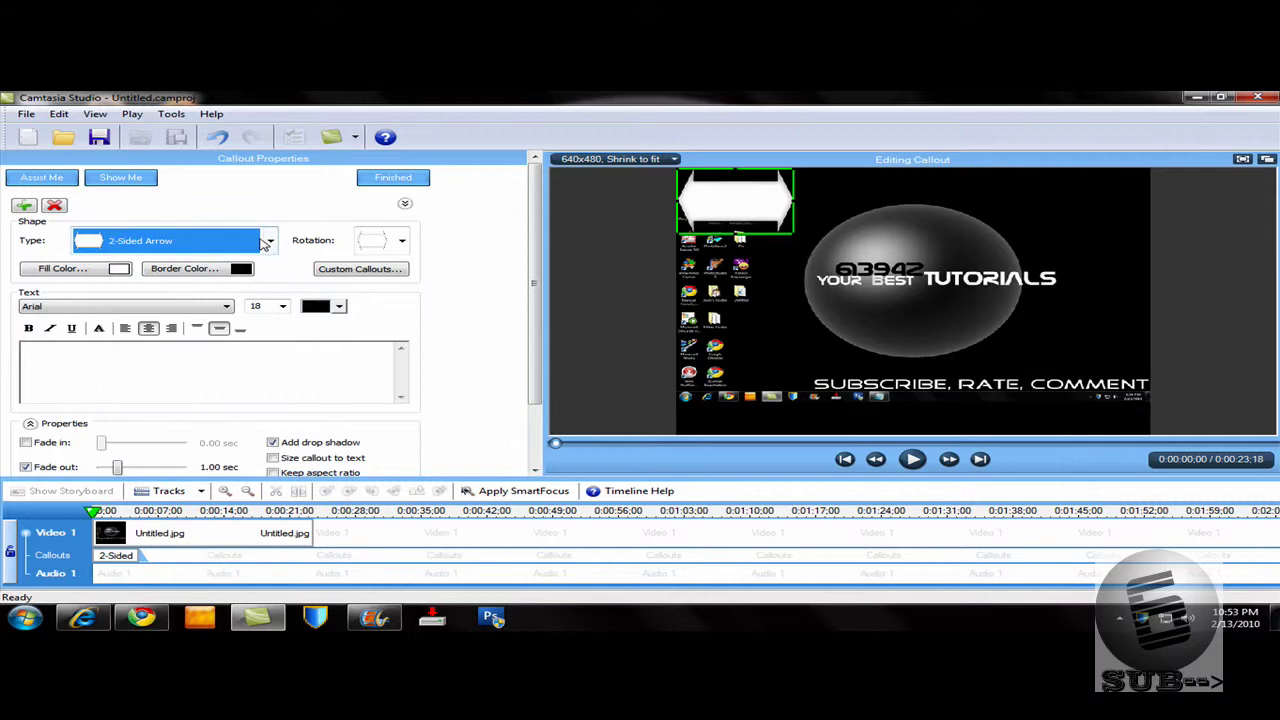
{"action": "left_click", "coordinate": [270, 242]}
{"action": "left_click", "coordinate": [232, 292]}
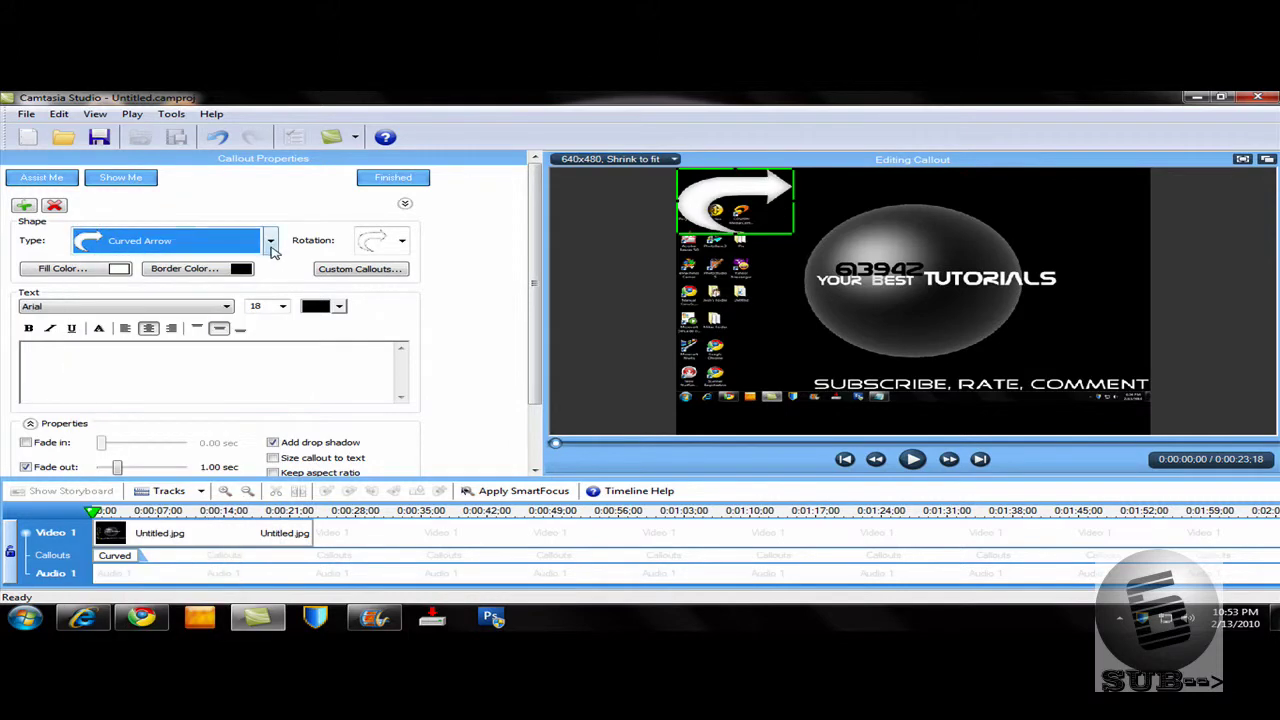
Try Transparent Hotspot and Highlight Rectangle shapes, then settle on Spotlight.
{"action": "left_click", "coordinate": [270, 242]}
{"action": "left_click", "coordinate": [225, 391]}
{"action": "left_click", "coordinate": [270, 242]}
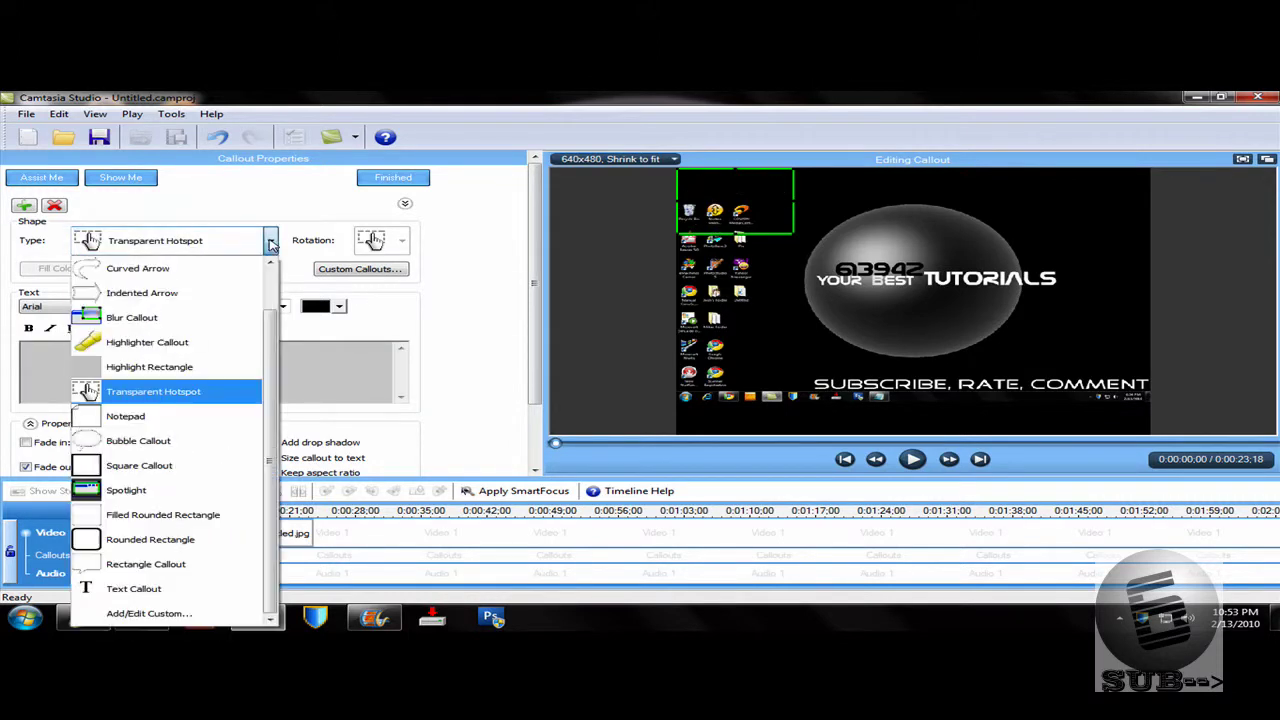
{"action": "left_click", "coordinate": [204, 368]}
{"action": "left_click", "coordinate": [273, 242]}
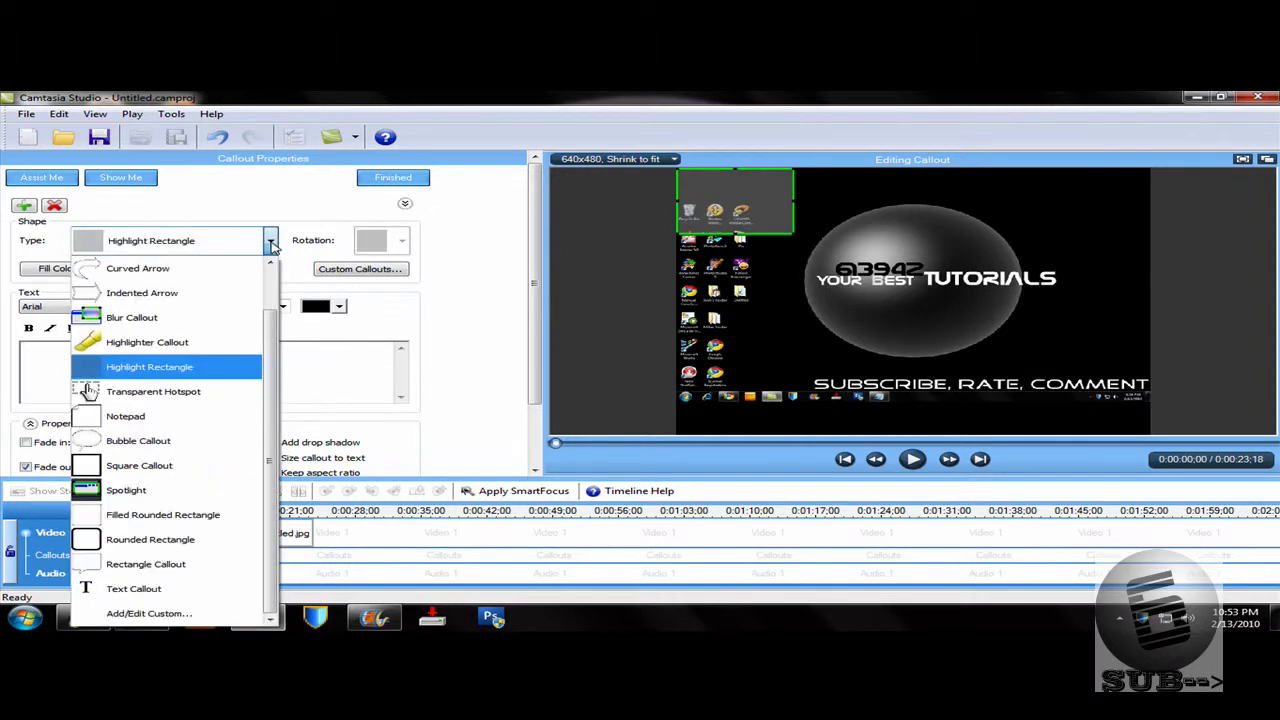
{"action": "left_click", "coordinate": [200, 490]}
Position the Spotlight over the '63942 YOUR BEST' text and finish the callout.
{"action": "left_click_drag", "start_coordinate": [776, 220], "coordinate": [932, 300]}
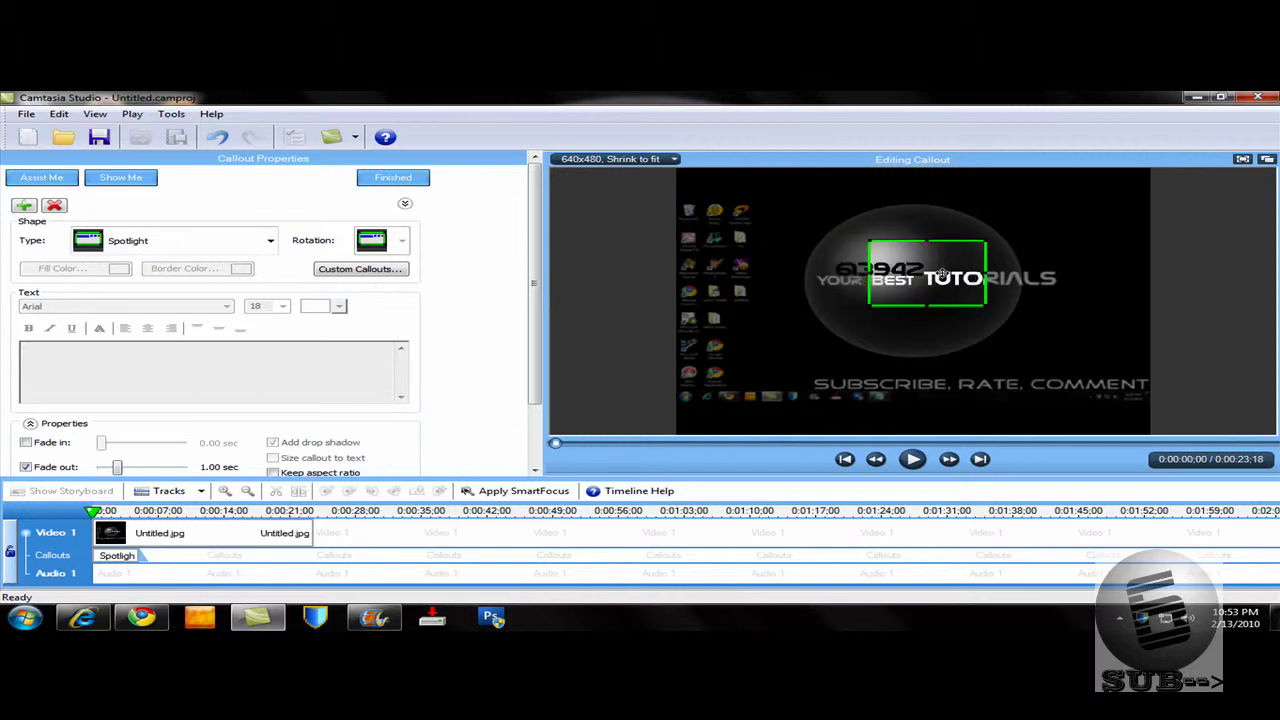
{"action": "left_click_drag", "start_coordinate": [932, 300], "coordinate": [862, 268]}
{"action": "left_click", "coordinate": [270, 241]}
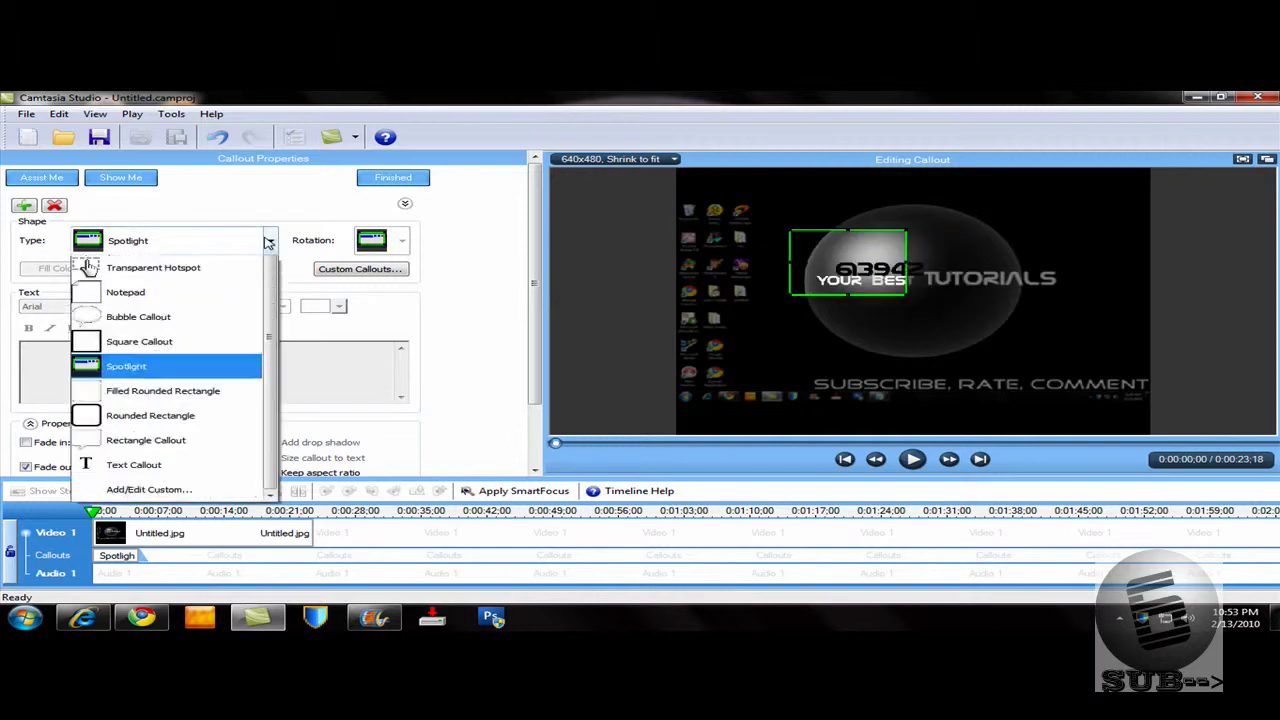
{"action": "left_click", "coordinate": [288, 242]}
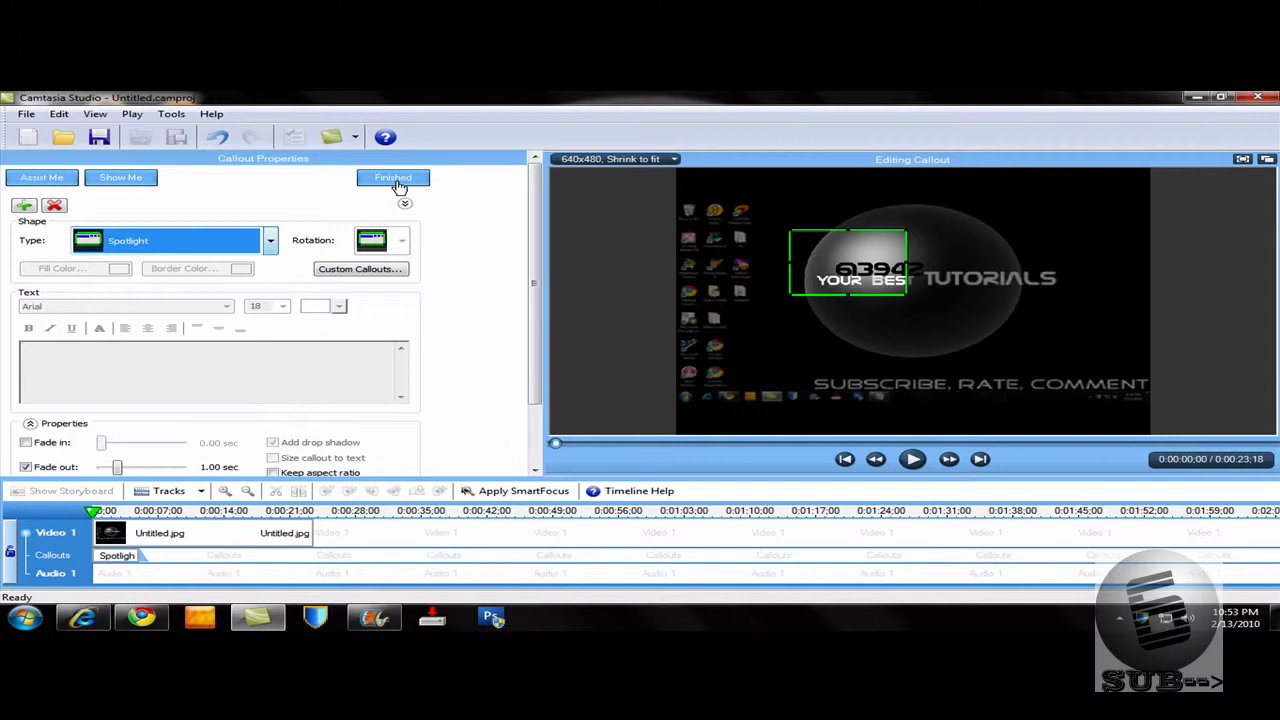
{"action": "left_click", "coordinate": [393, 177]}
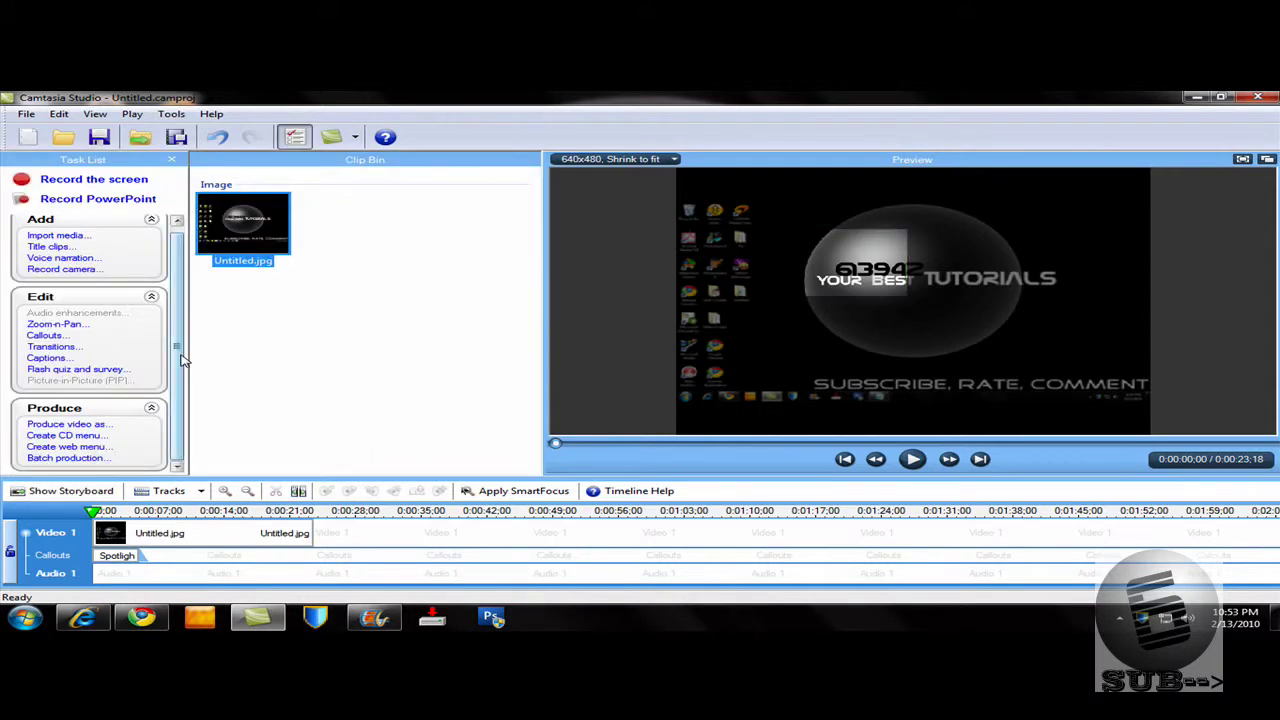
Add a zoom-n-pan that tightens to 164% around the TUTORIALS logo.
{"action": "left_click", "coordinate": [52, 324]}
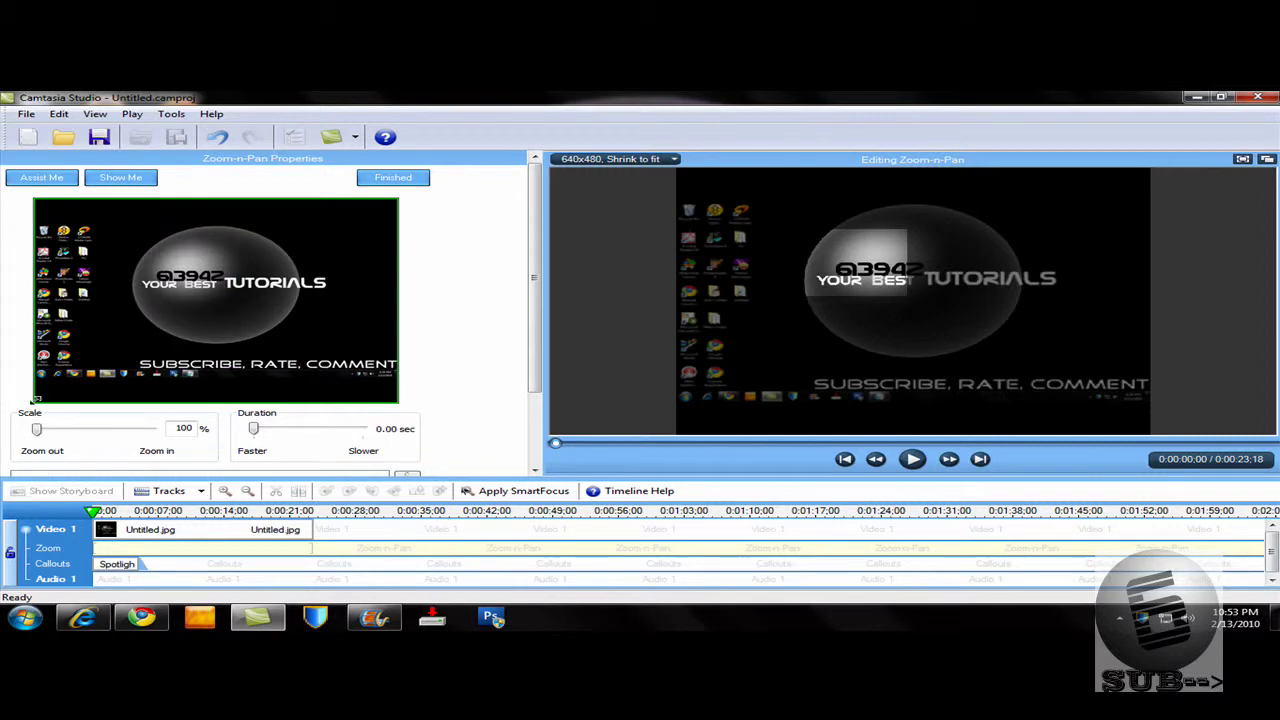
{"action": "mouse_move", "coordinate": [398, 198]}
{"action": "left_mouse_down"}
{"action": "mouse_move", "coordinate": [302, 255]}
{"action": "mouse_move", "coordinate": [255, 262]}
{"action": "left_mouse_up"}
{"action": "mouse_move", "coordinate": [159, 338]}
{"action": "left_mouse_down"}
{"action": "mouse_move", "coordinate": [204, 309]}
{"action": "mouse_move", "coordinate": [314, 297]}
{"action": "left_mouse_up"}
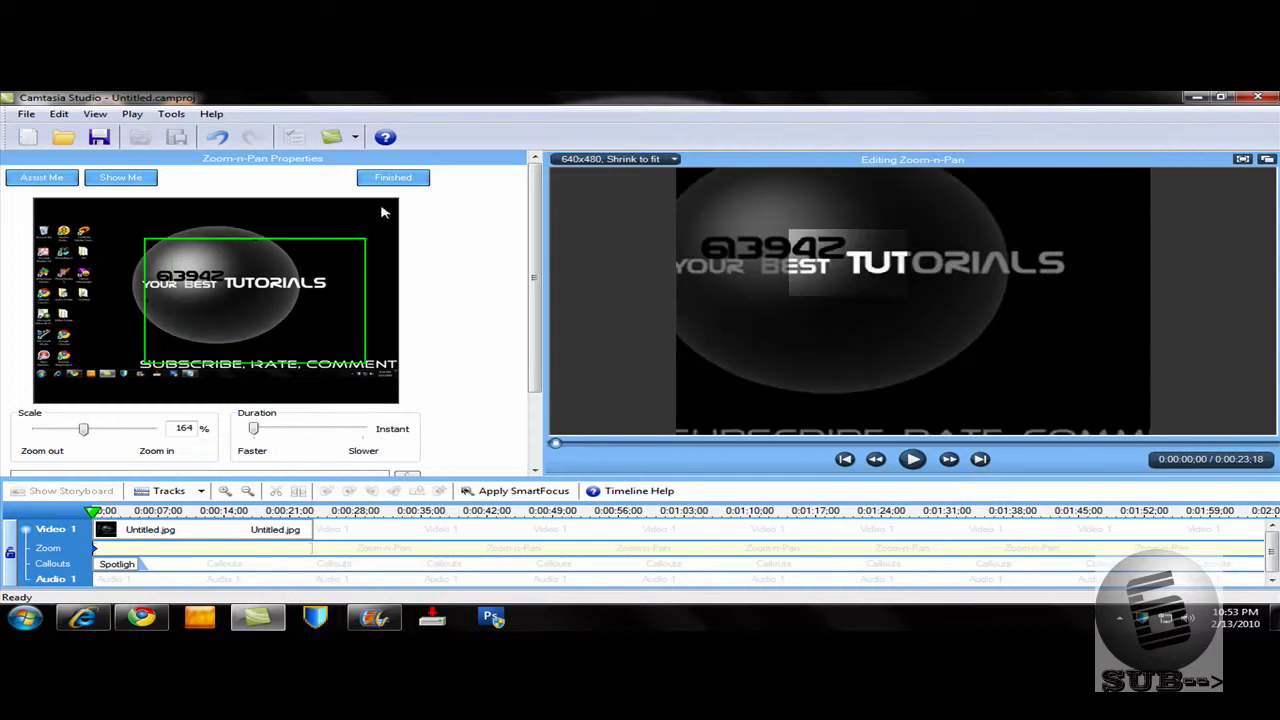
{"action": "left_click", "coordinate": [396, 177]}
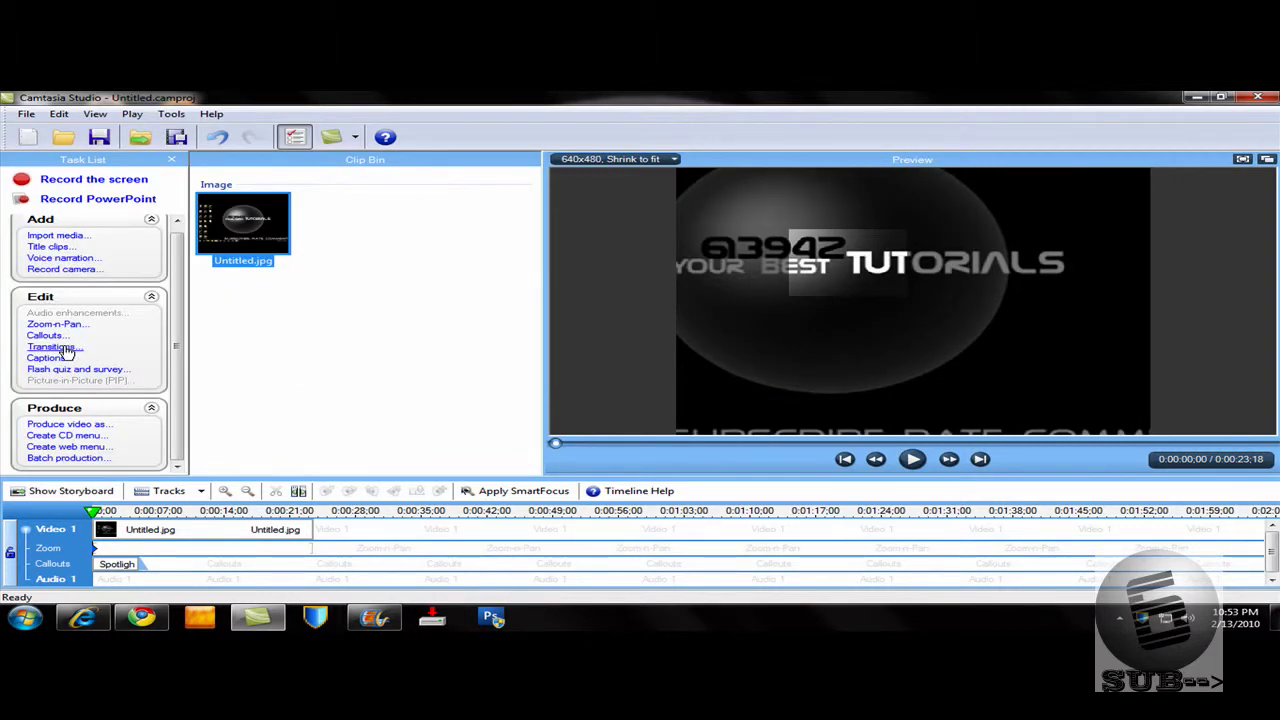
{"action": "left_click", "coordinate": [55, 347]}
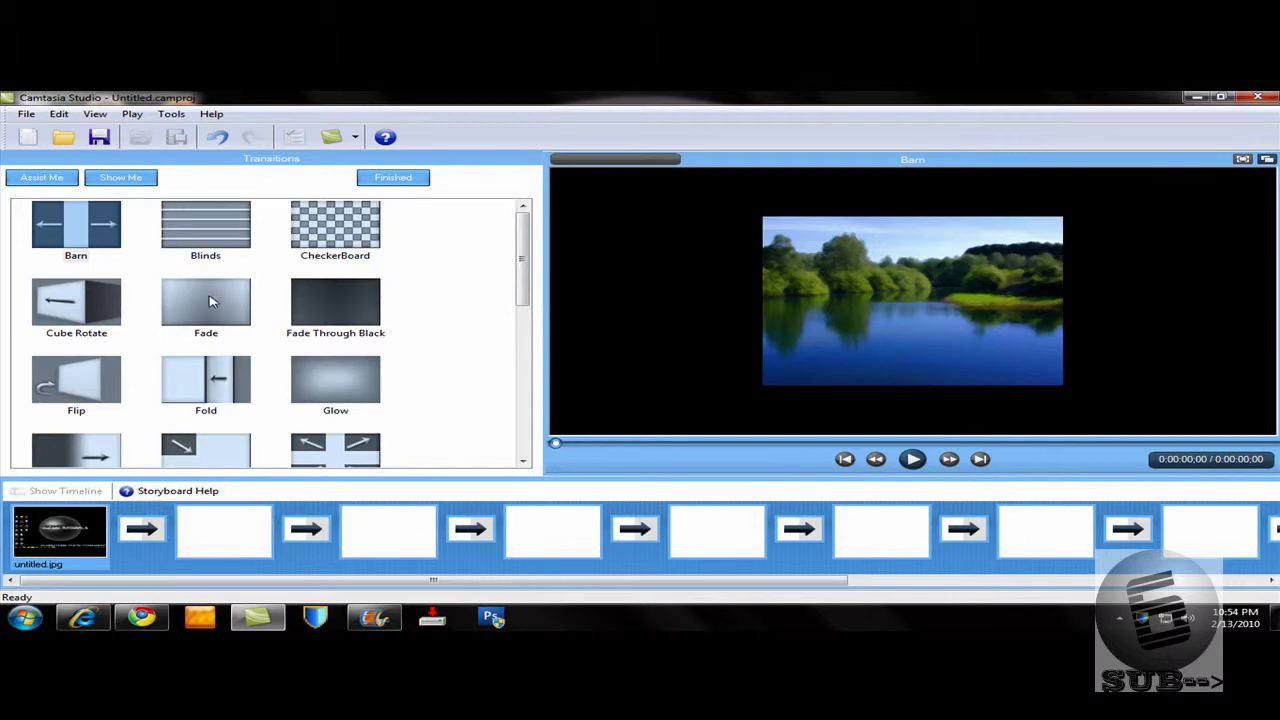
{"action": "left_click_drag", "start_coordinate": [210, 302], "coordinate": [209, 374]}
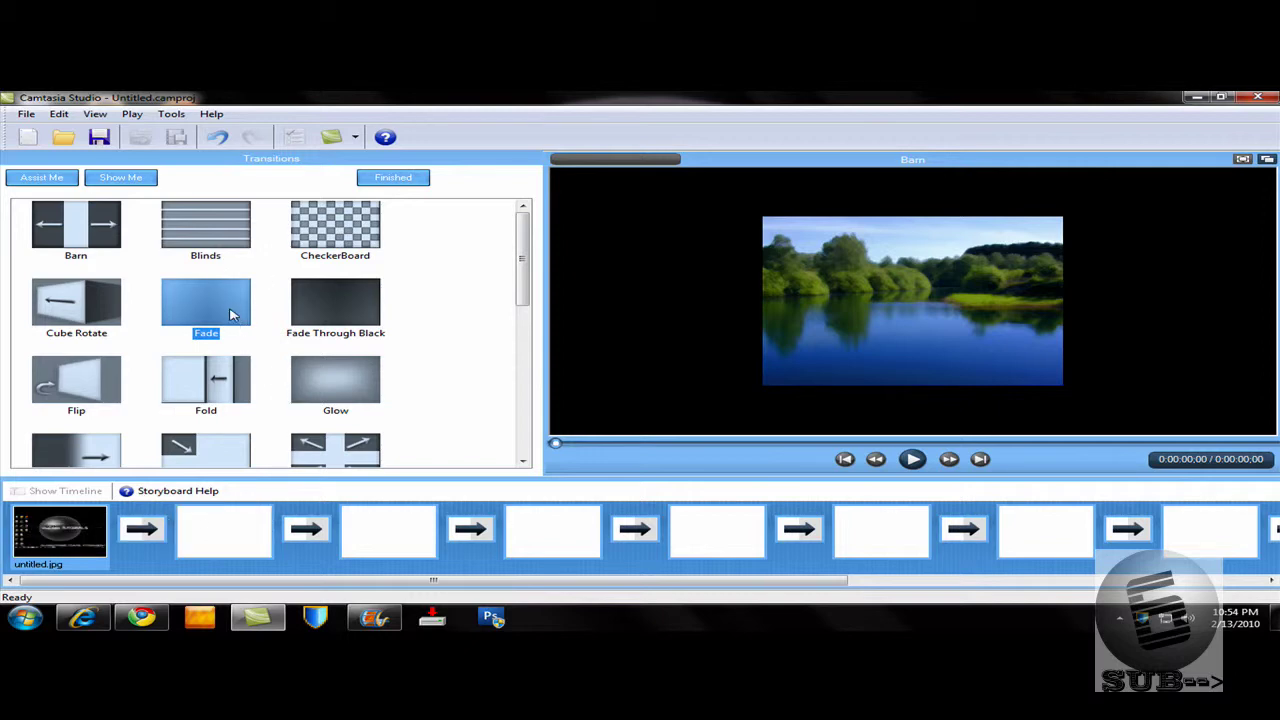
{"action": "left_click", "coordinate": [400, 180]}
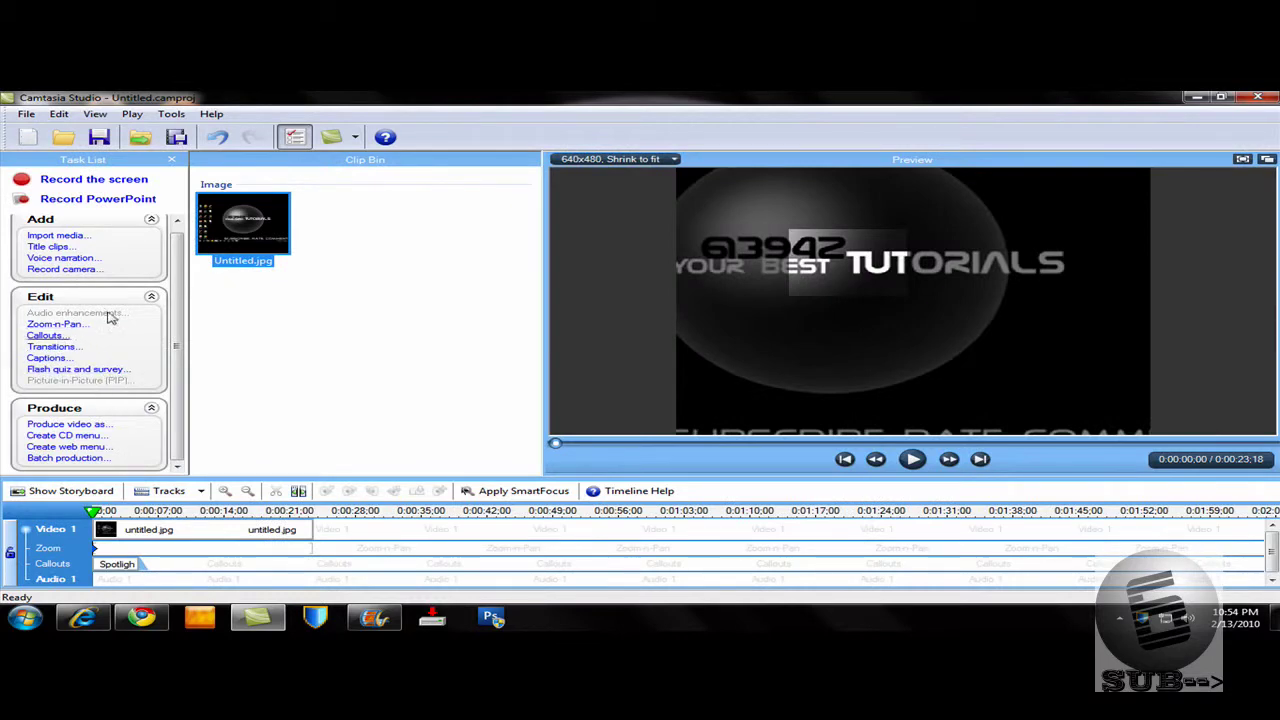
Open and close the Captions pane, then cancel the Import media dialog.
{"action": "left_click", "coordinate": [45, 357]}
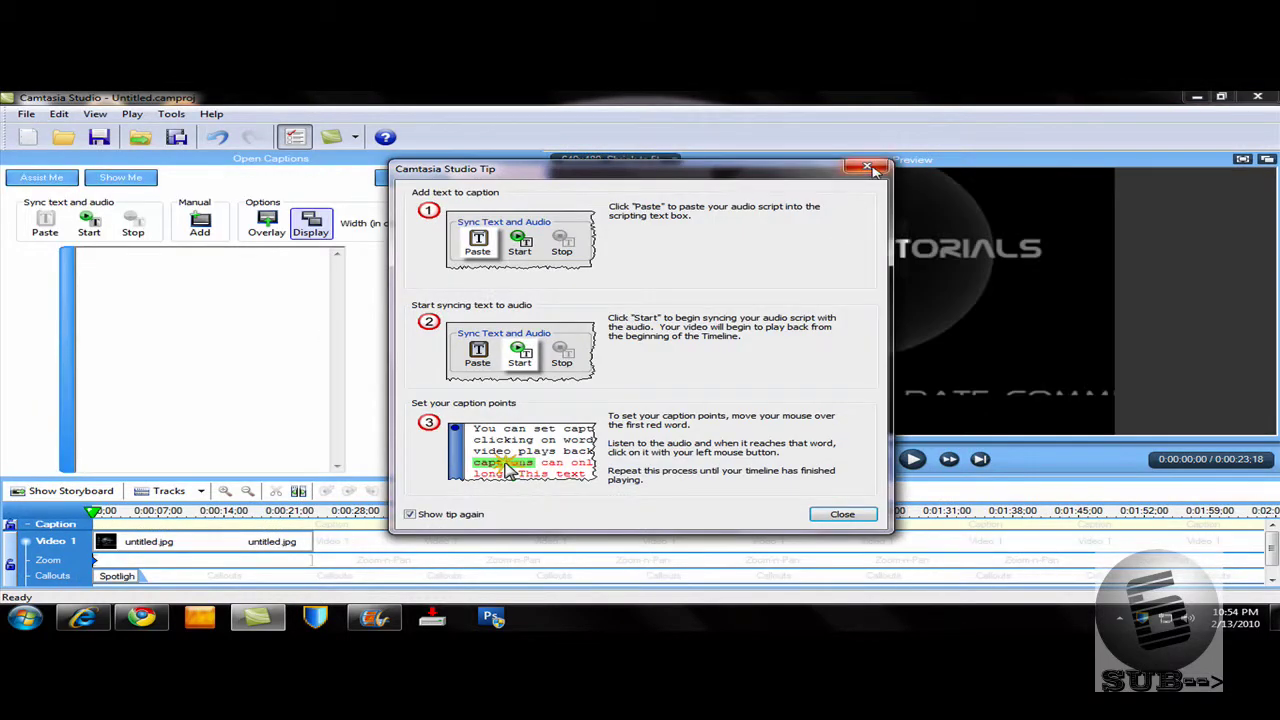
{"action": "left_click", "coordinate": [868, 167]}
{"action": "left_click", "coordinate": [412, 177]}
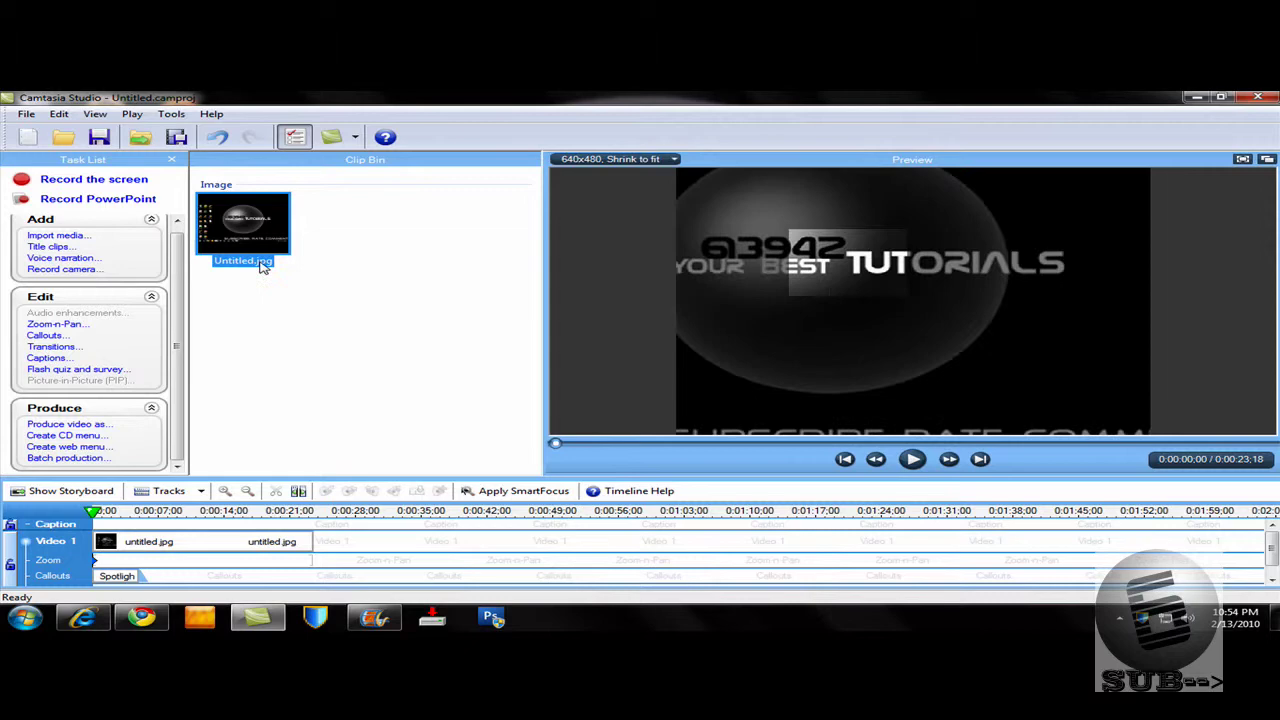
{"action": "left_click", "coordinate": [55, 235]}
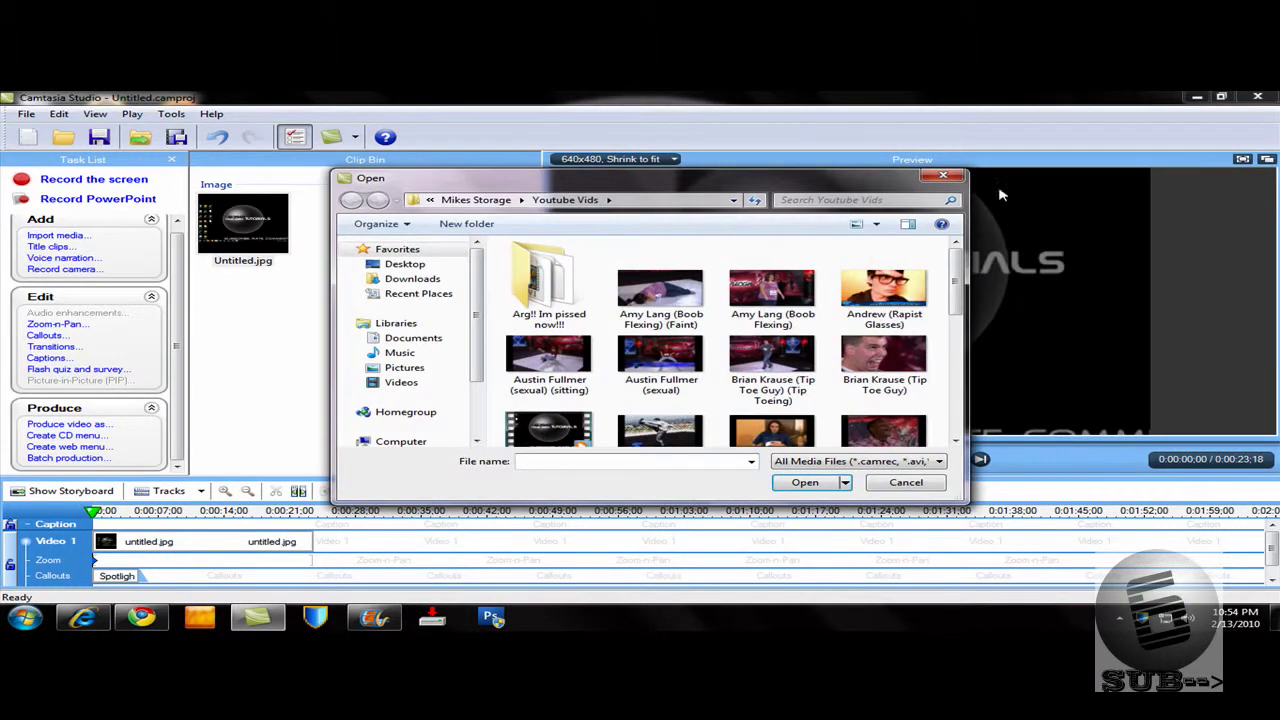
{"action": "left_click", "coordinate": [942, 175]}
Close the Title Clips editor and pan the 164% zoom down over the SUBSCRIBE, RATE, COMMENT line.
{"action": "left_click", "coordinate": [55, 247]}
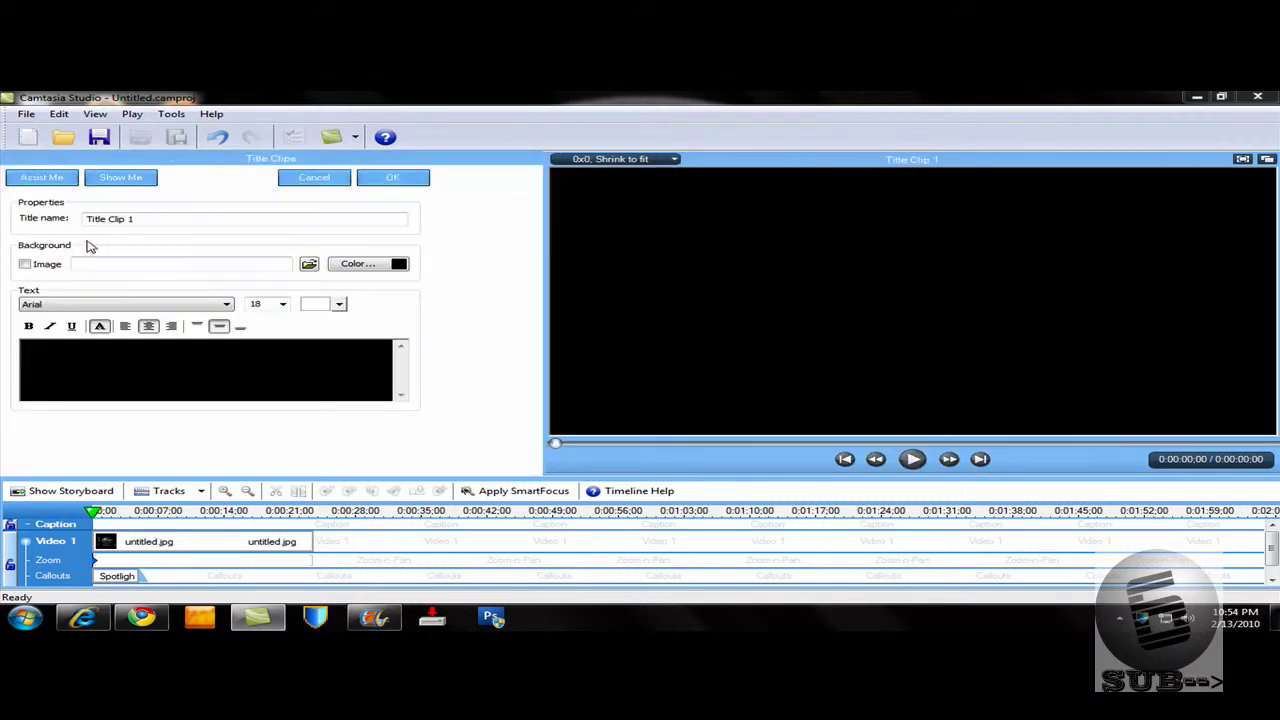
{"action": "left_click", "coordinate": [313, 178]}
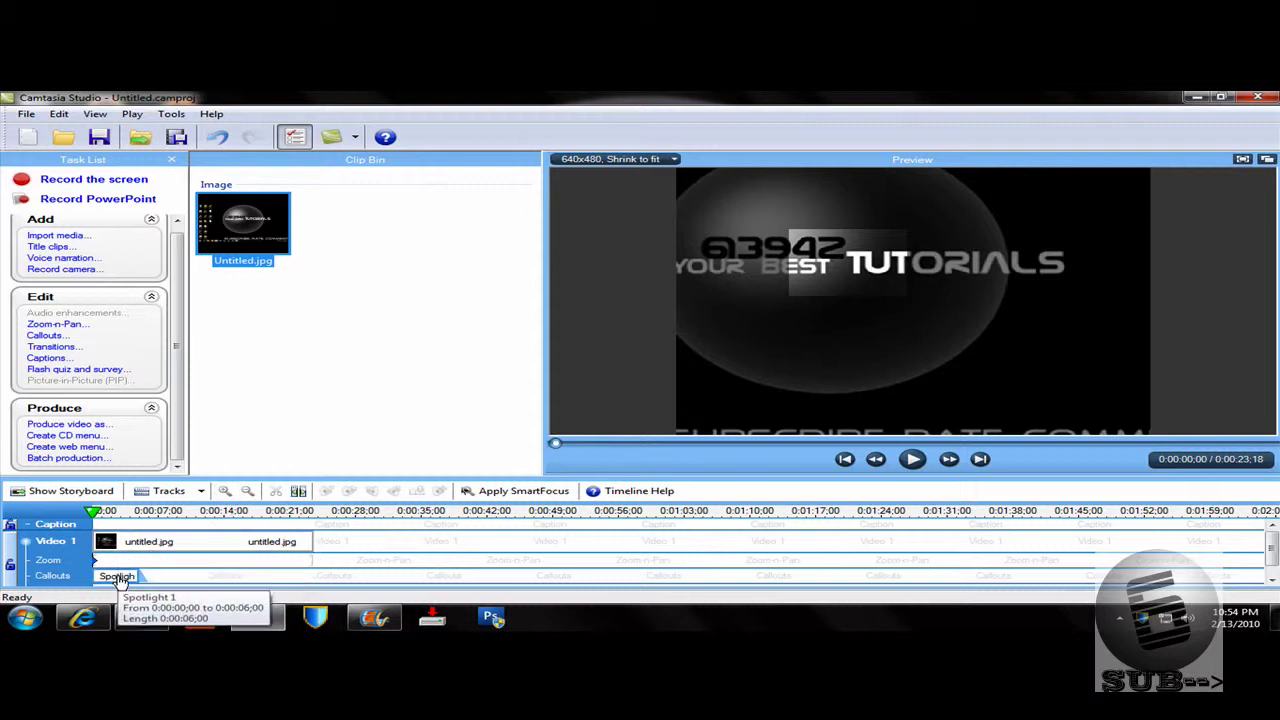
{"action": "left_click", "coordinate": [57, 324]}
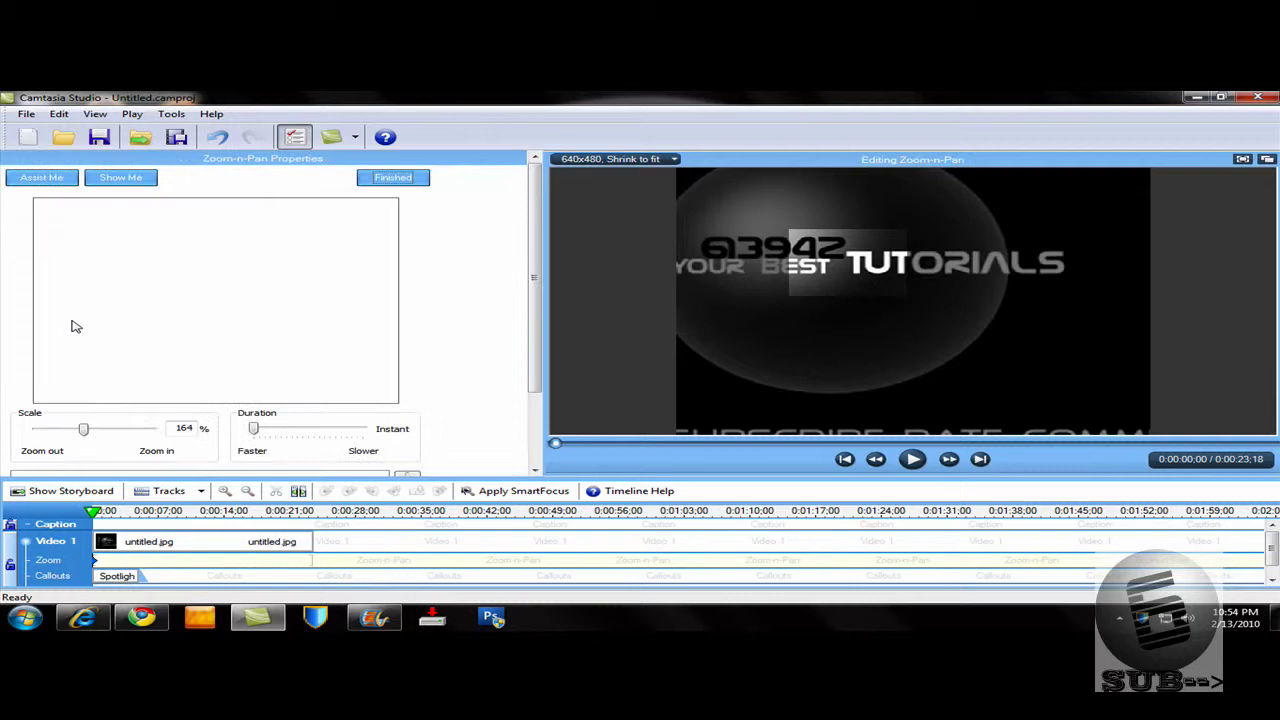
{"action": "left_click_drag", "start_coordinate": [424, 285], "coordinate": [325, 292]}
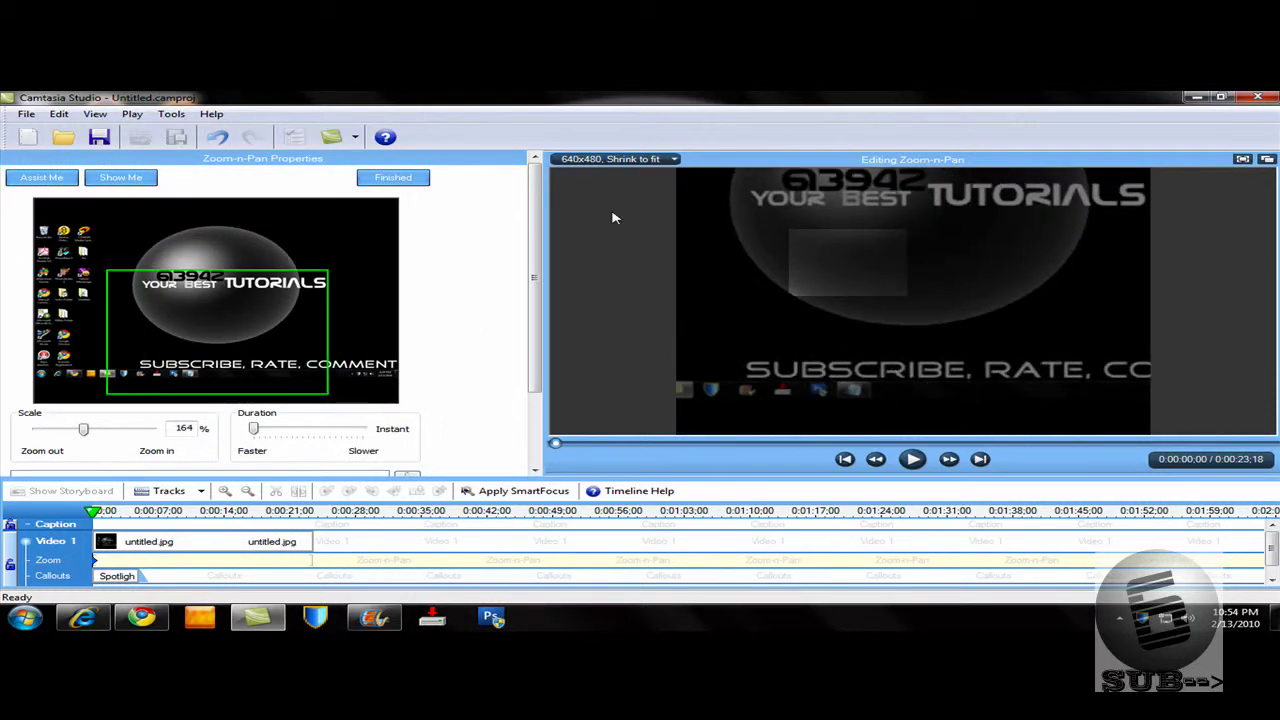